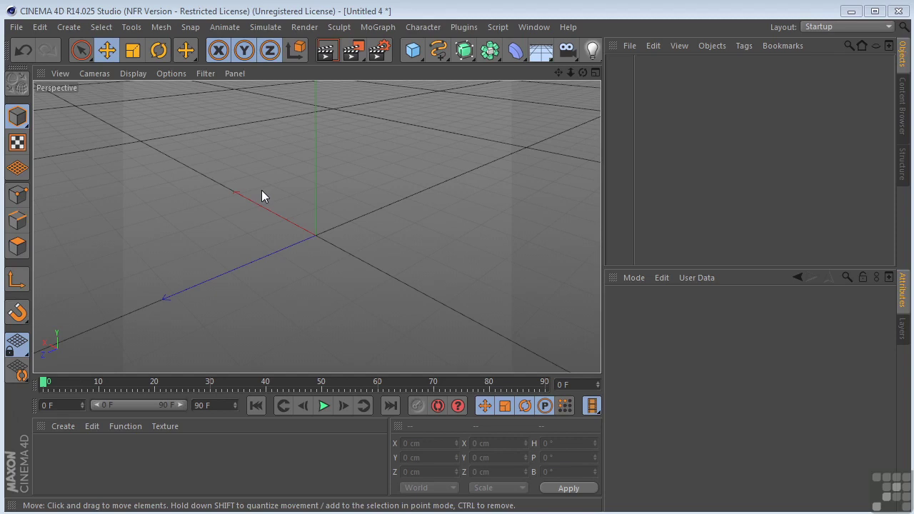
- Add a default 200 cm cube, move it back along the Z axis, and add a second cube at the origin
left_click(421, 53)
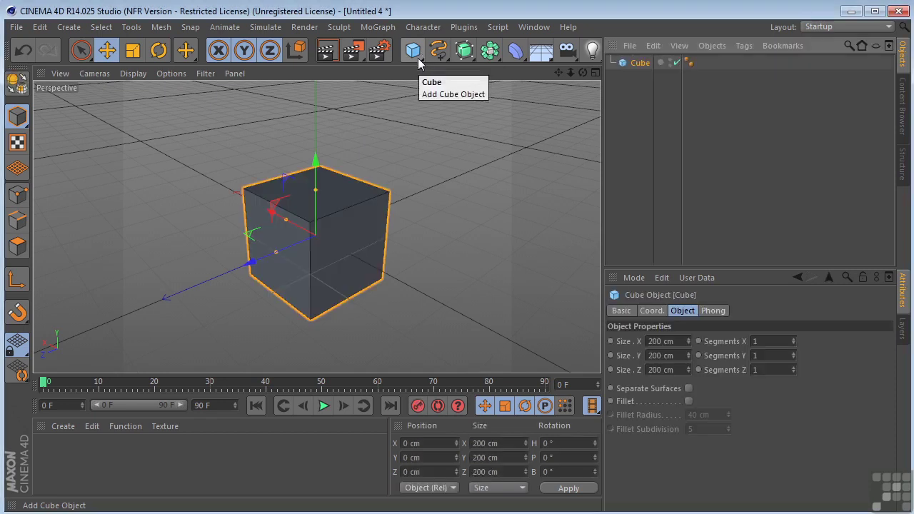
left_click_drag(250, 262, 428, 185)
left_click(414, 53)
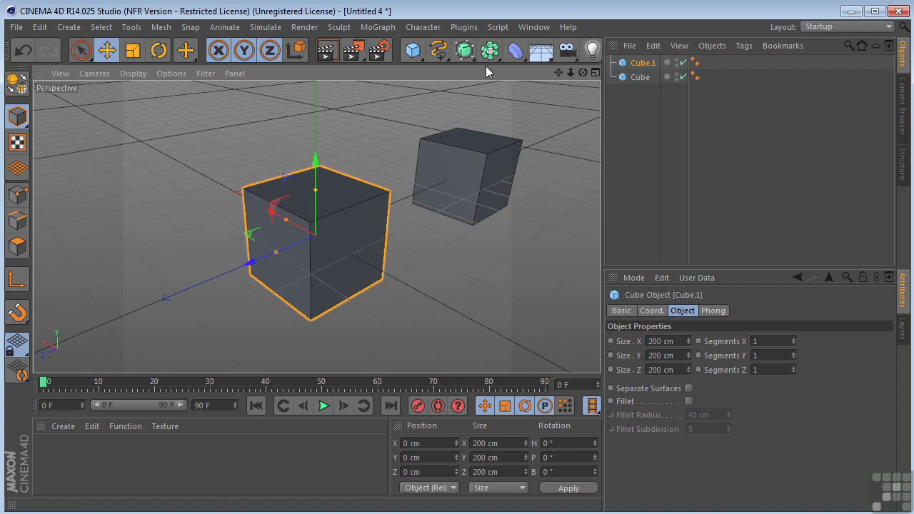
- Convert both parametric cubes into editable polygon objects
left_click_drag(558, 72, 536, 78)
left_click_drag(640, 98, 653, 56)
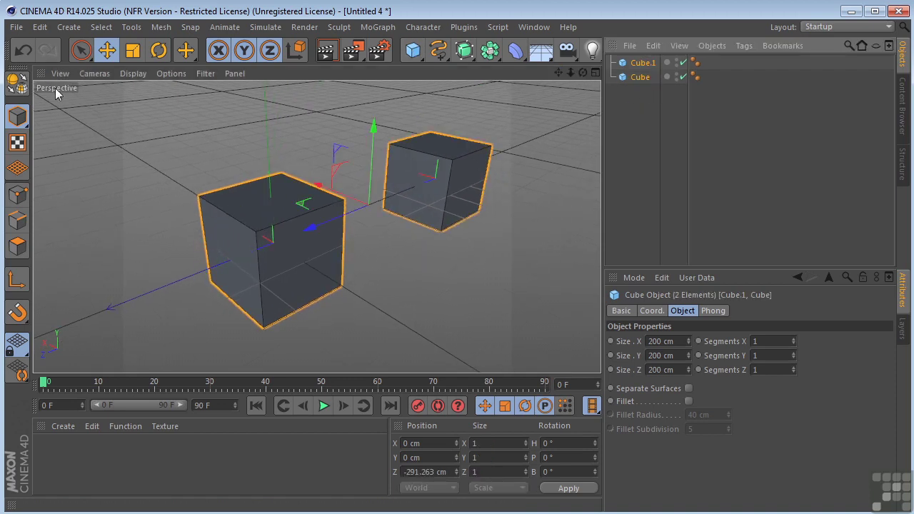
left_click(14, 83)
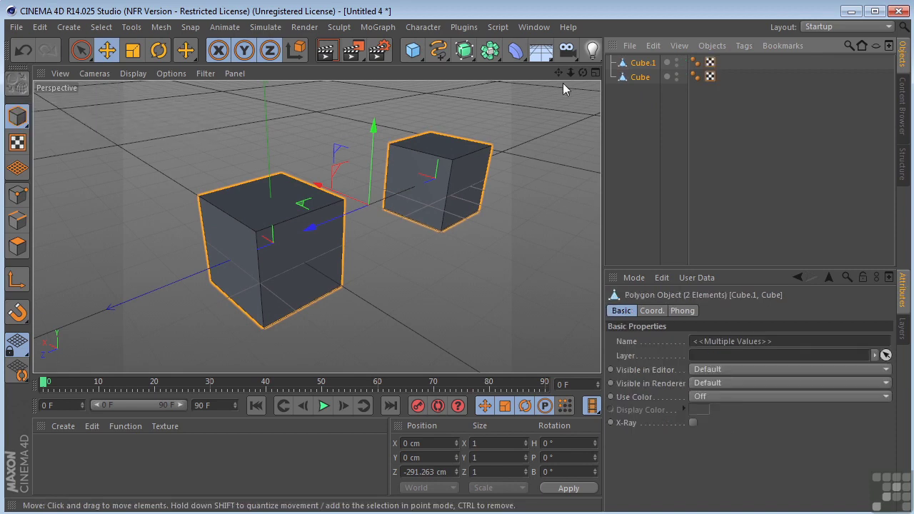
- Delete the polygon on each cube that faces the other cube, leaving two open ends facing each other
left_click_drag(583, 73, 521, 94)
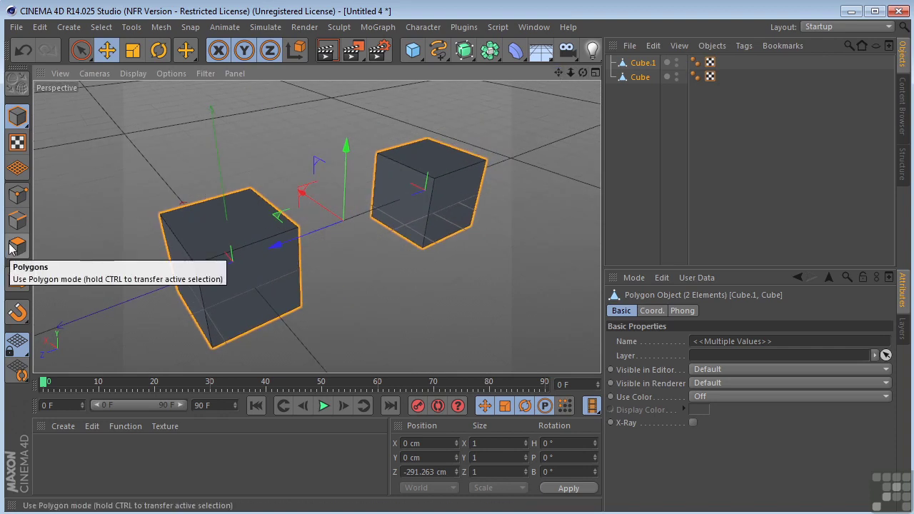
left_click(17, 246)
left_click(400, 204)
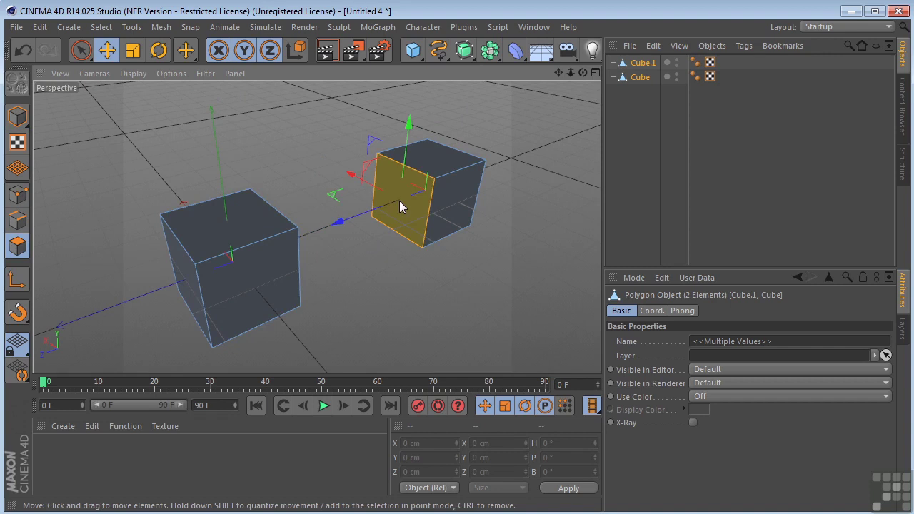
key("Delete")
left_click_drag(585, 86, 422, 210, "alt")
left_click(335, 239)
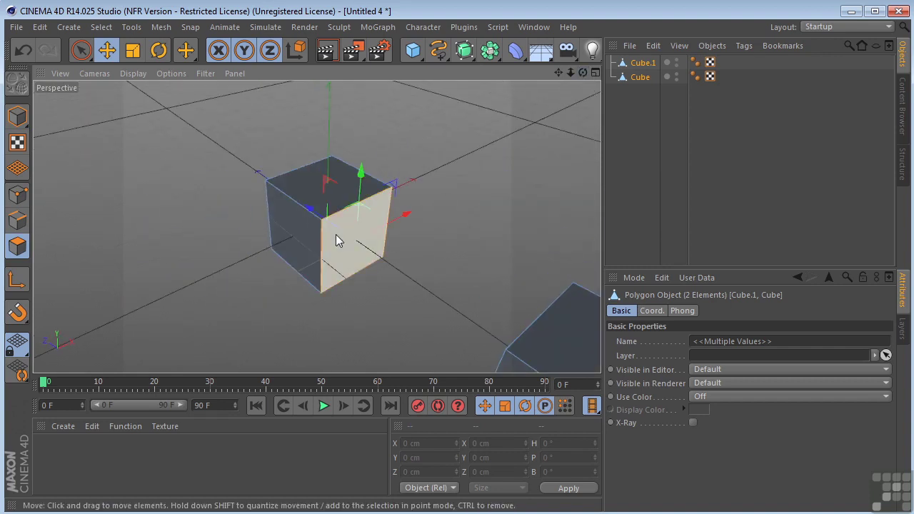
key("Delete")
- Merge the two open cubes into a single polygon object with Connect Objects + Delete
left_click_drag(583, 73, 511, 75)
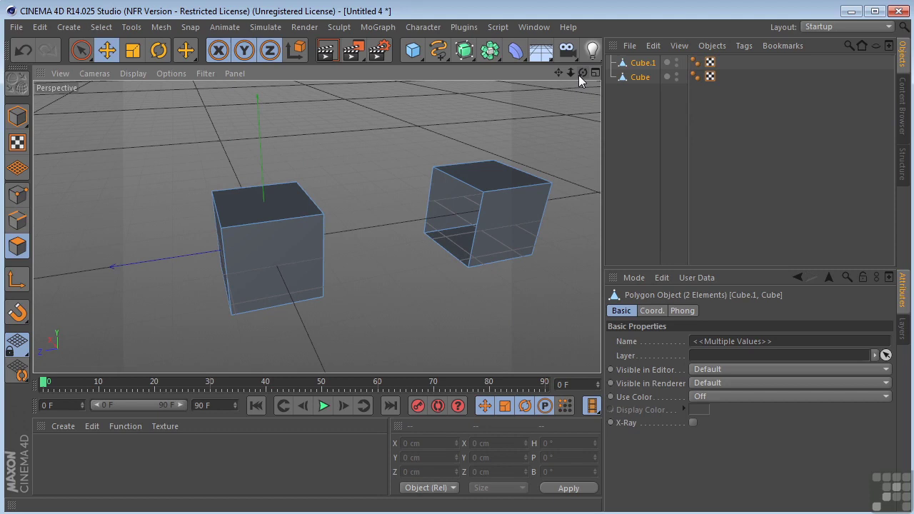
left_click_drag(559, 74, 543, 79)
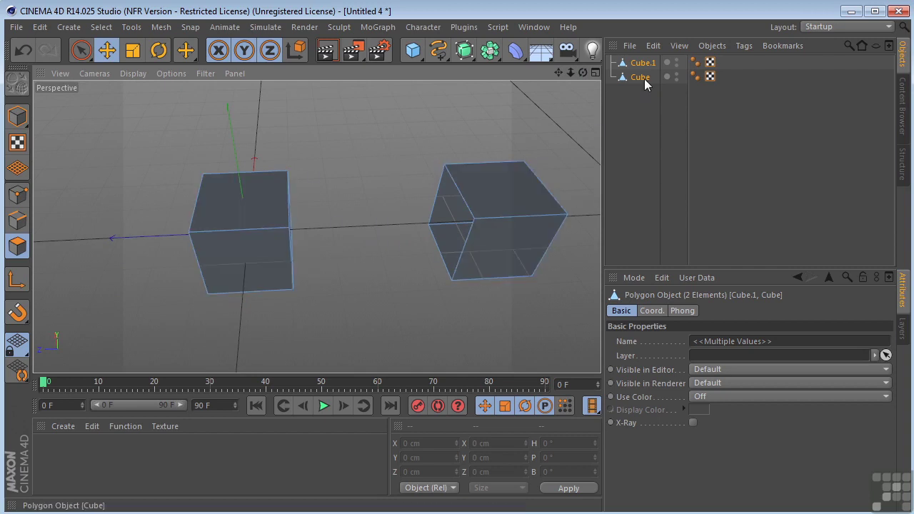
left_click(625, 102)
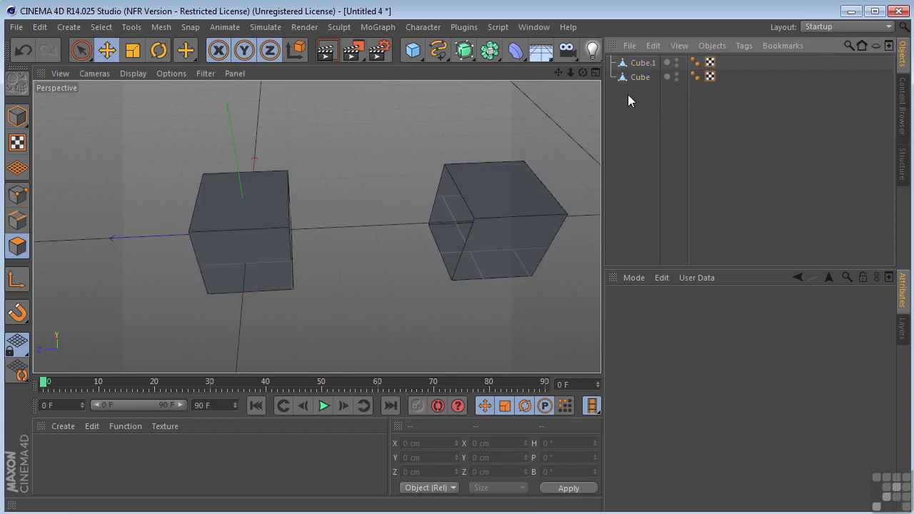
left_click(632, 77)
left_click(643, 63)
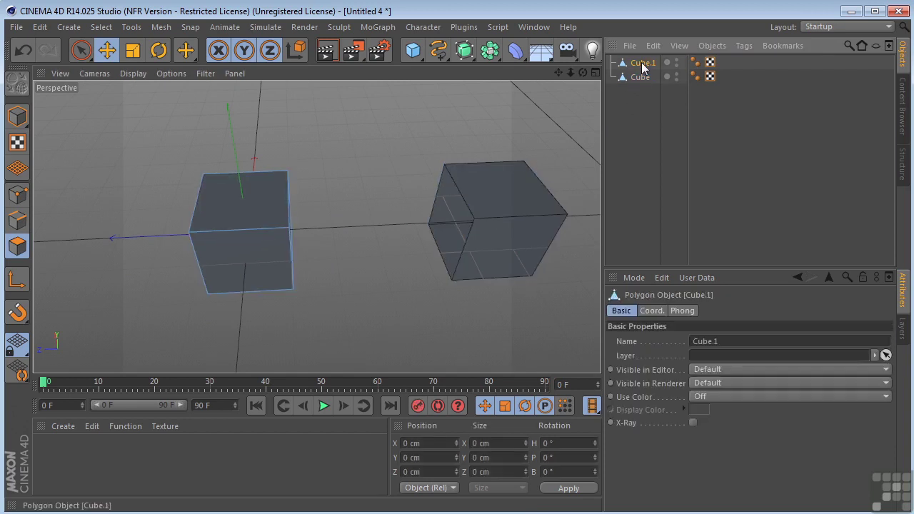
left_click(638, 79)
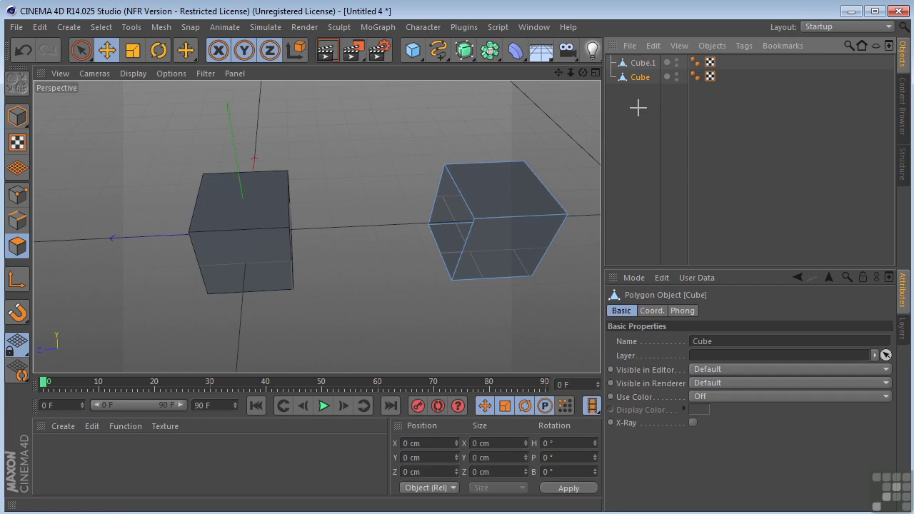
mouse_move(645, 75)
left_mouse_down()
mouse_move(652, 54)
mouse_move(651, 61)
left_mouse_up()
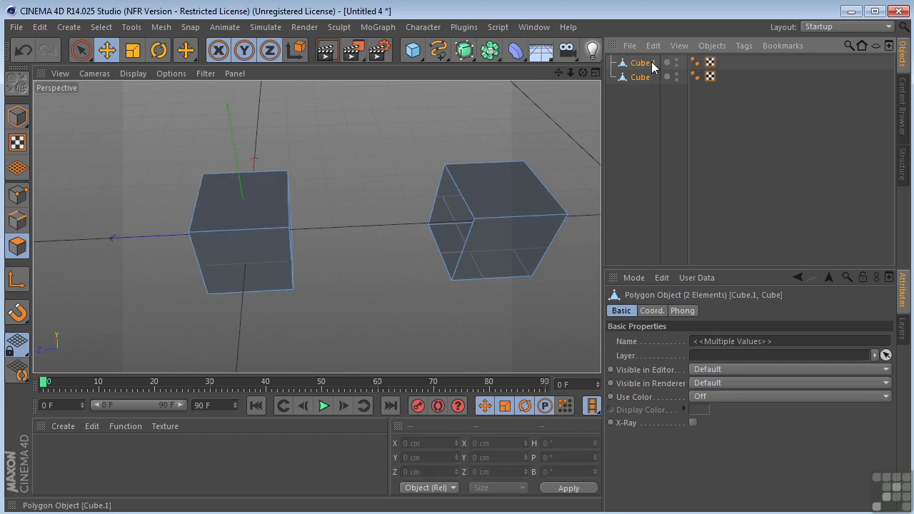
right_click(652, 61)
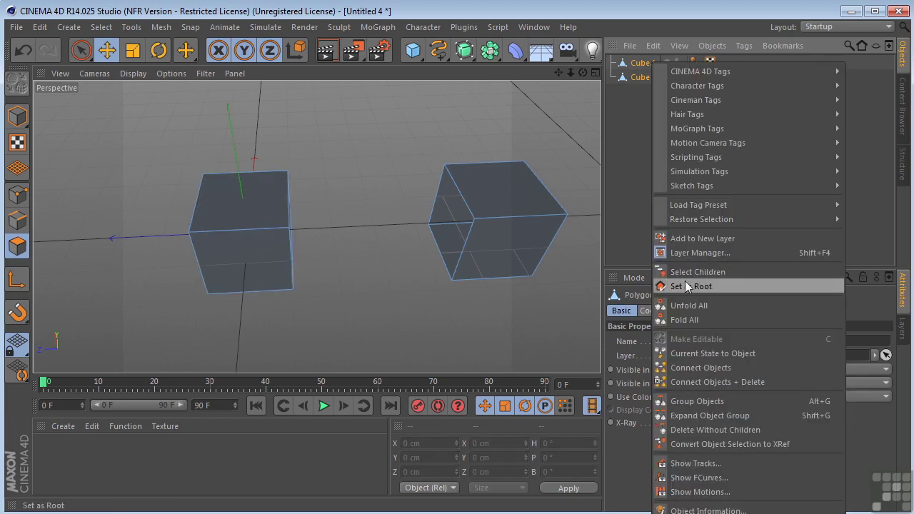
left_click(696, 382)
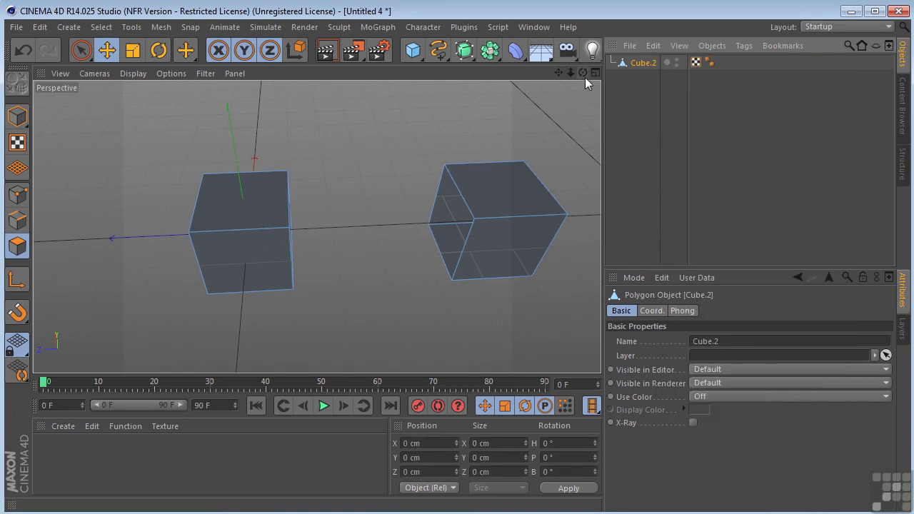
- In point mode, use Bridge to join the upper and lower corner points of both cubes along one long side
left_click_drag(584, 73, 614, 73)
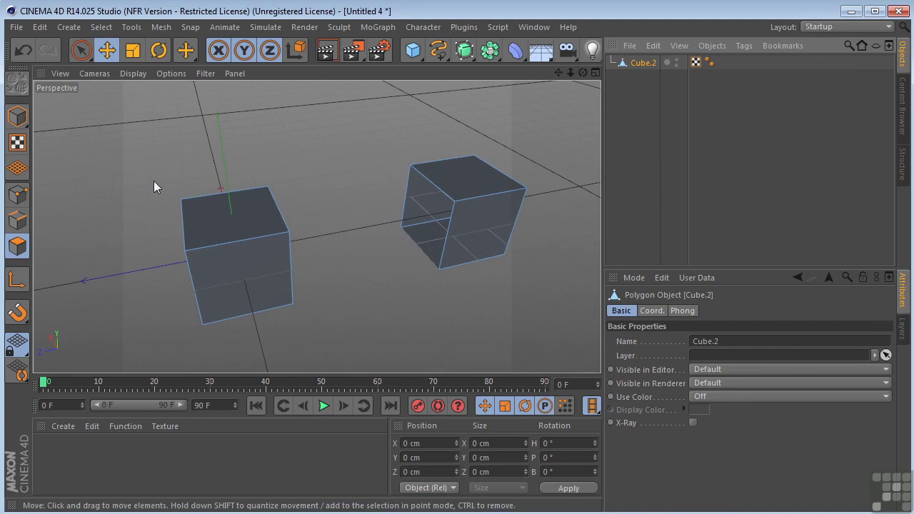
left_click(25, 192)
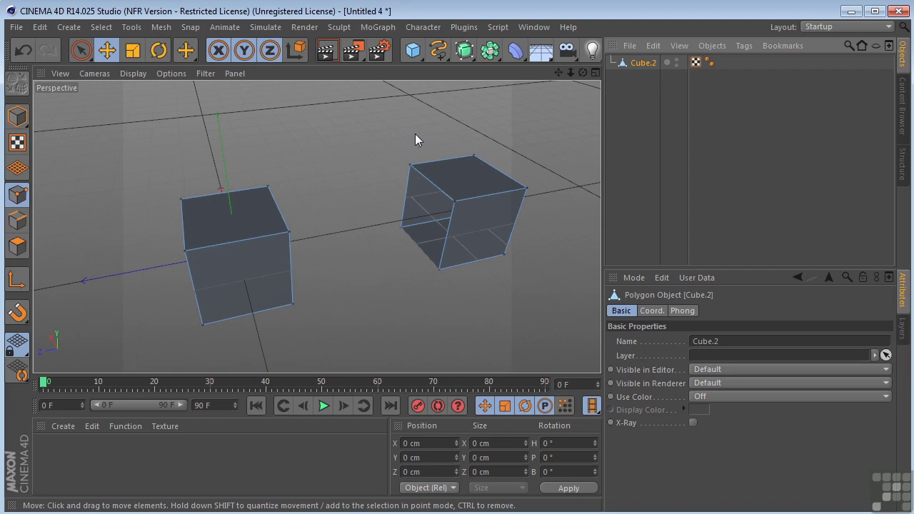
right_click(465, 88)
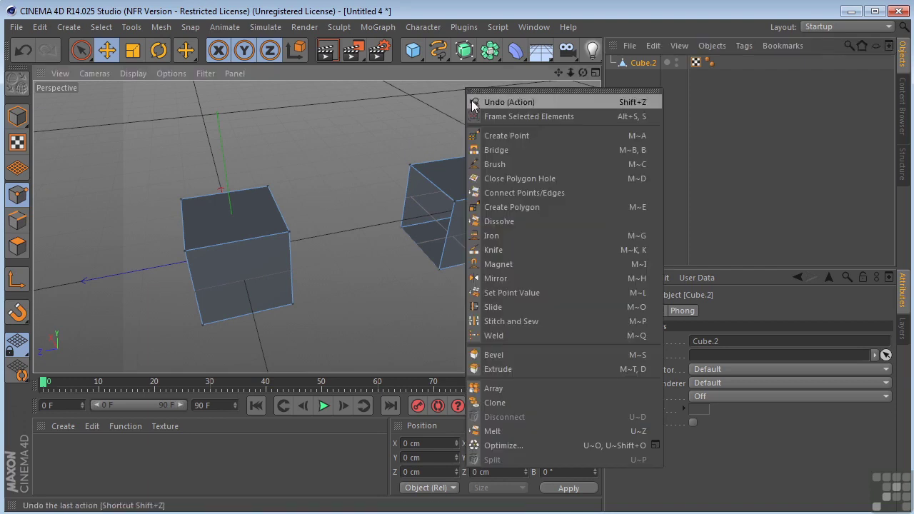
left_click(497, 150)
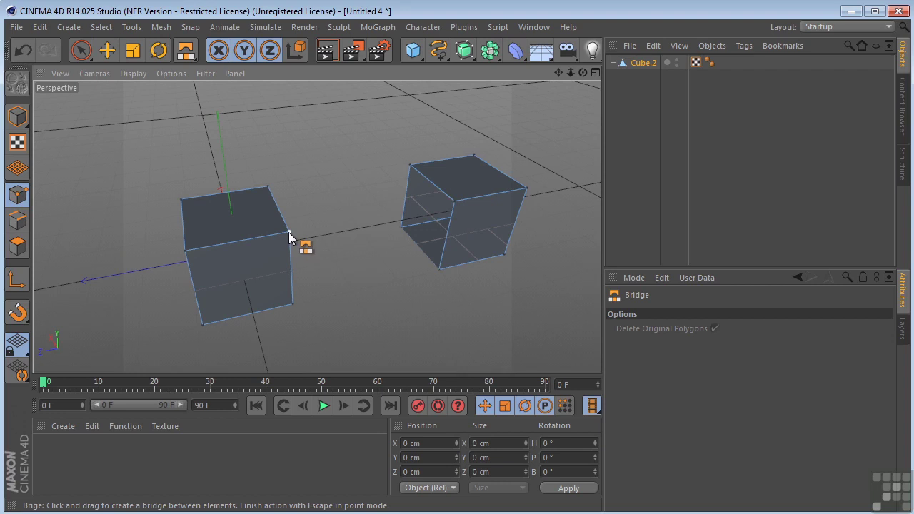
left_click_drag(288, 233, 437, 208)
left_click_drag(292, 304, 438, 268)
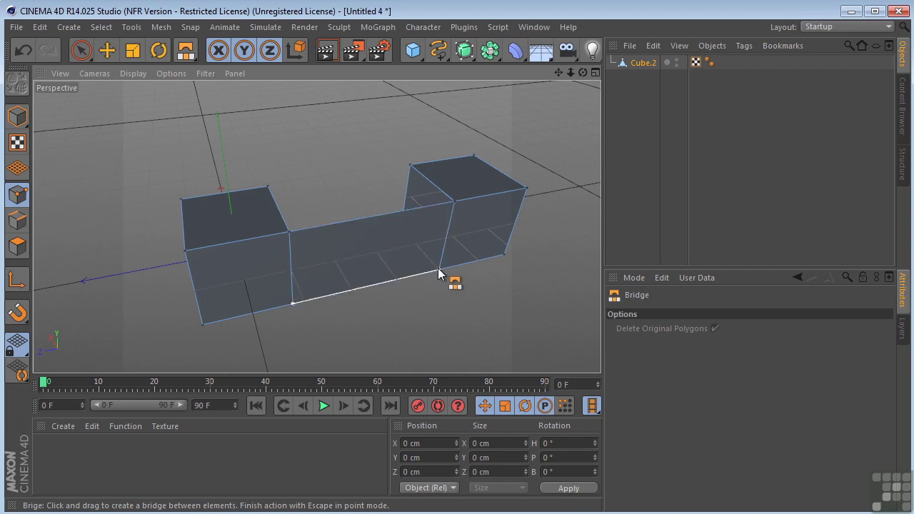
- Try to bridge the moved cube's upper and lower corner points on the still open side, continuing directly from the previous bridge
left_click_drag(583, 72, 683, 11)
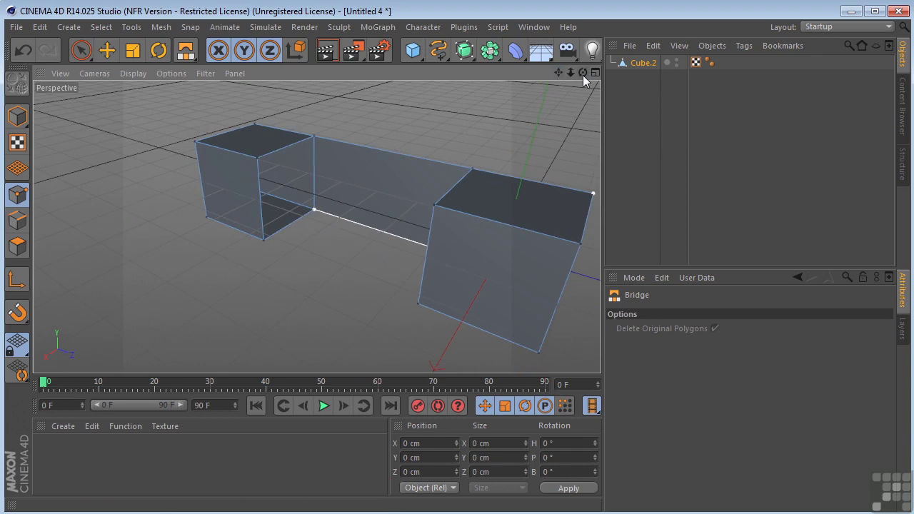
left_click_drag(583, 75, 557, 79)
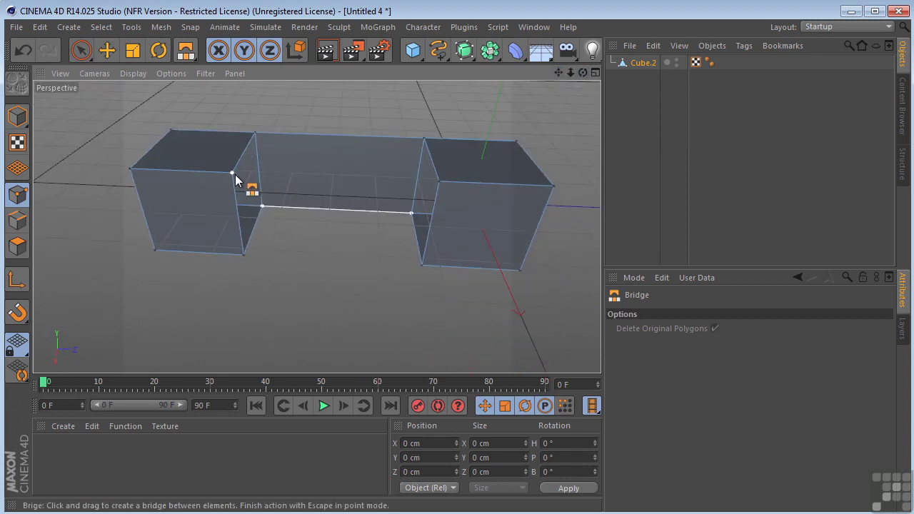
mouse_move(234, 174)
left_mouse_down()
mouse_move(342, 180)
mouse_move(429, 208)
mouse_move(428, 218)
mouse_move(408, 218)
mouse_move(444, 185)
mouse_move(262, 200)
mouse_move(230, 175)
mouse_move(242, 240)
left_mouse_up()
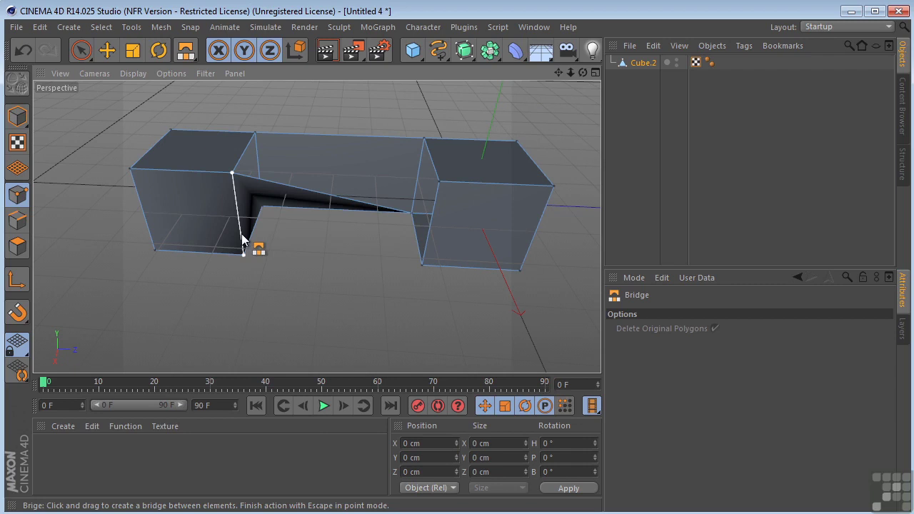
key("Escape")
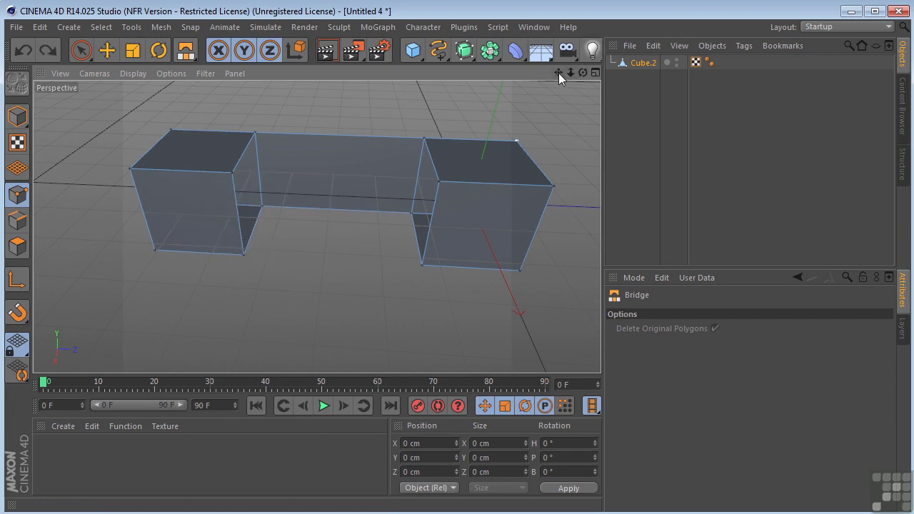
- Bridge the upper and lower corner points of both cubes along the opposite long side
left_click_drag(559, 73, 628, 107)
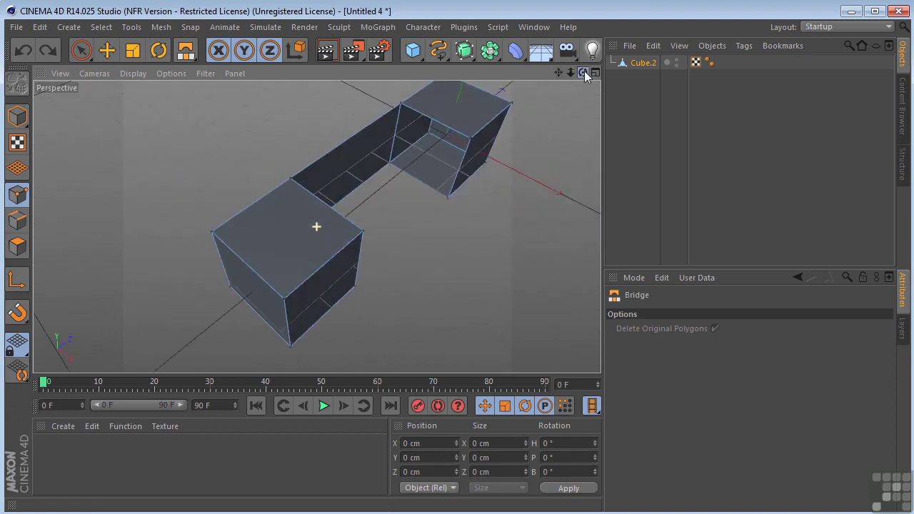
left_click_drag(364, 231, 471, 138)
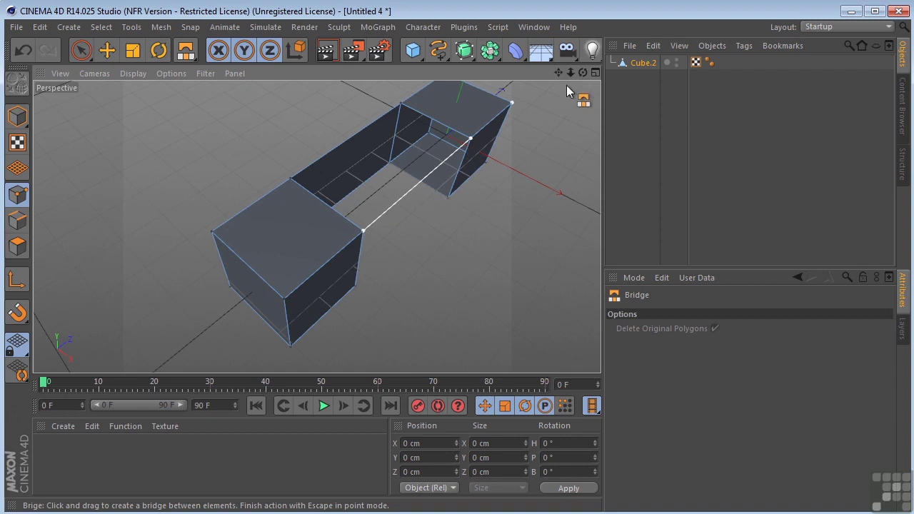
left_click_drag(583, 72, 480, 280)
left_click_drag(583, 73, 317, 227)
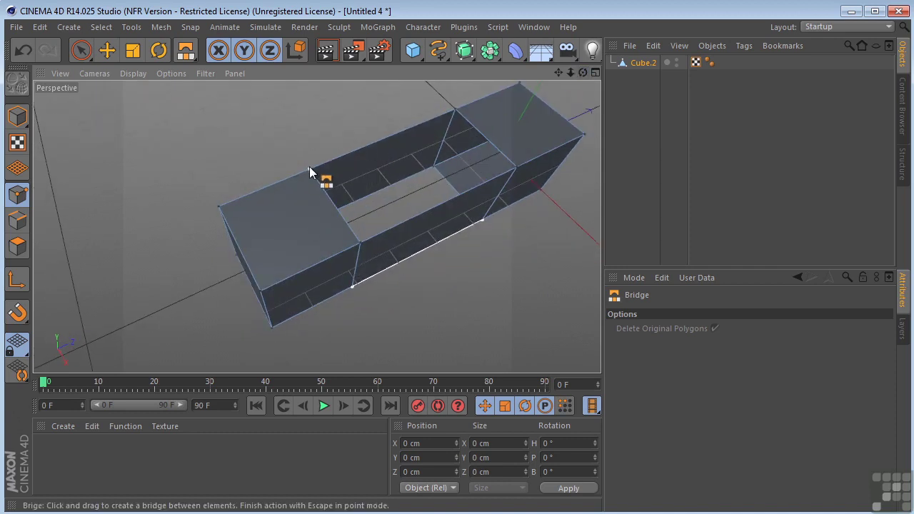
- Bridge the corner points across the open top and the open underside to close the section between the cubes
left_click_drag(310, 167, 457, 117)
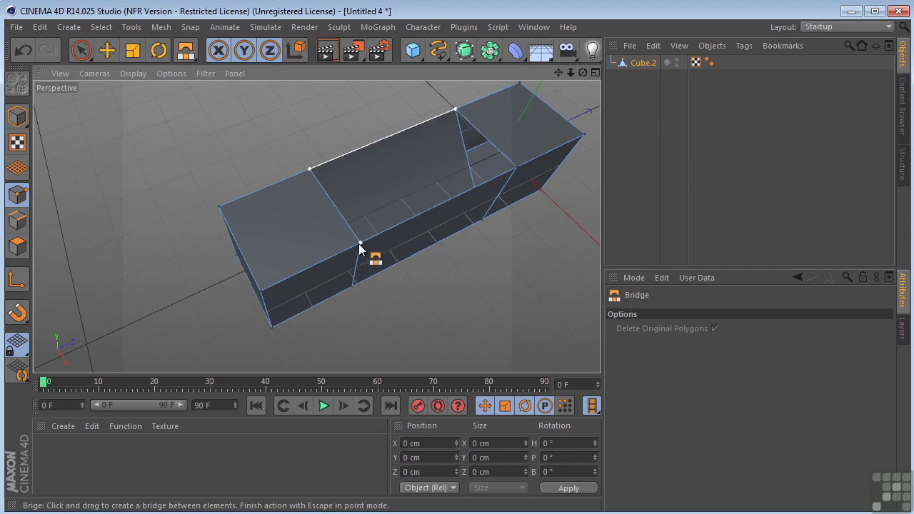
left_click_drag(360, 244, 519, 170)
left_click_drag(583, 72, 490, 161)
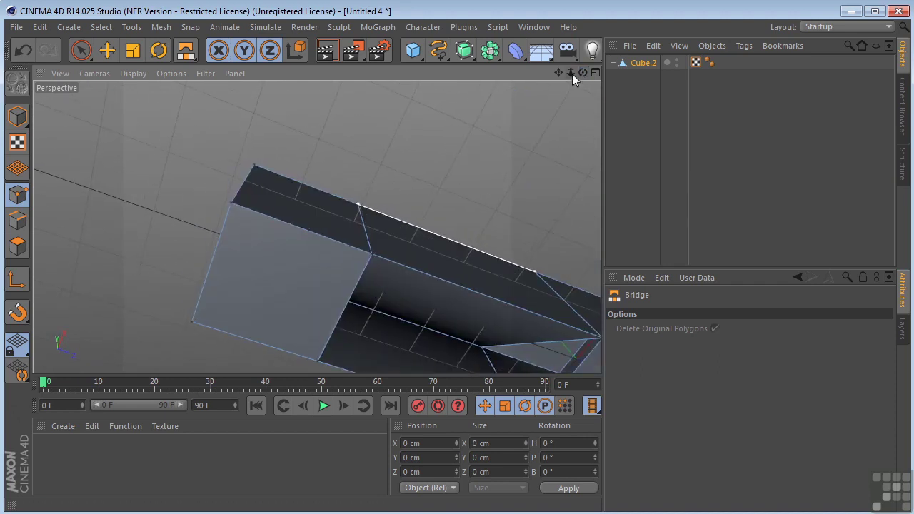
left_click_drag(571, 73, 549, 65)
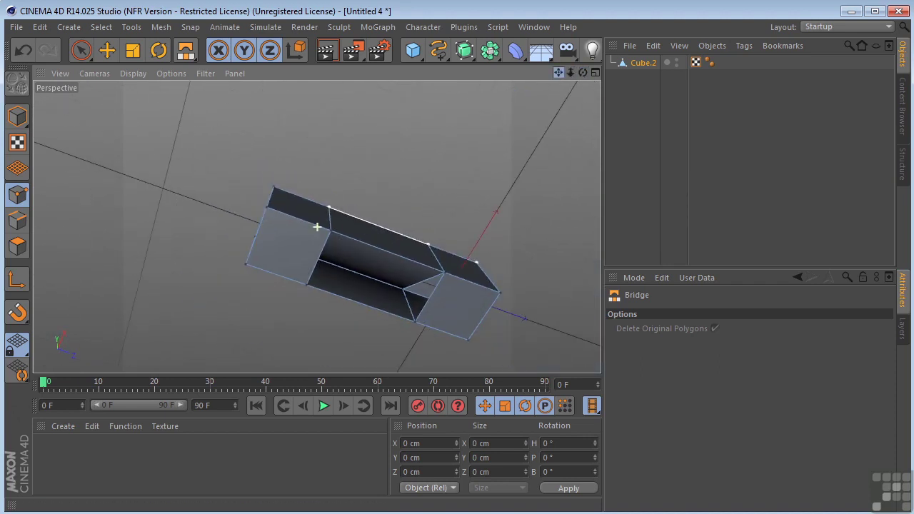
left_click_drag(308, 287, 417, 325)
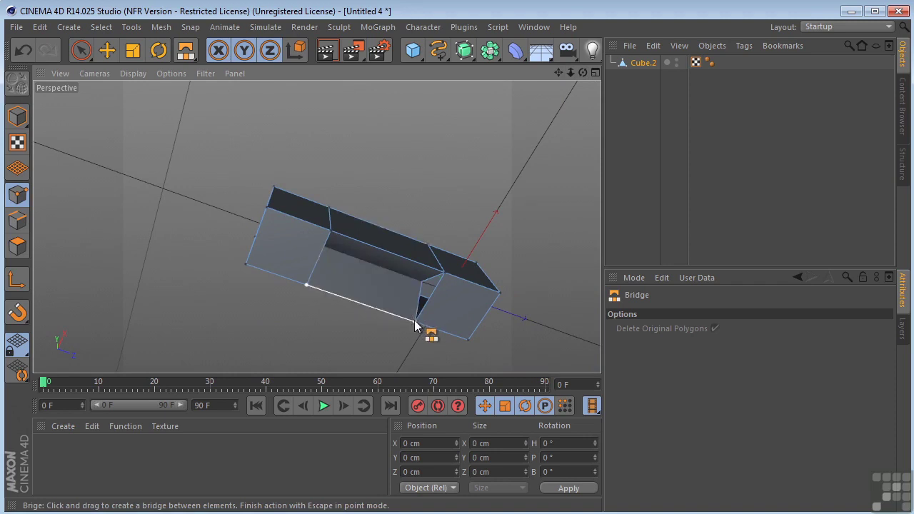
mouse_move(330, 234)
left_mouse_down()
mouse_move(444, 273)
mouse_move(317, 227)
left_mouse_up()
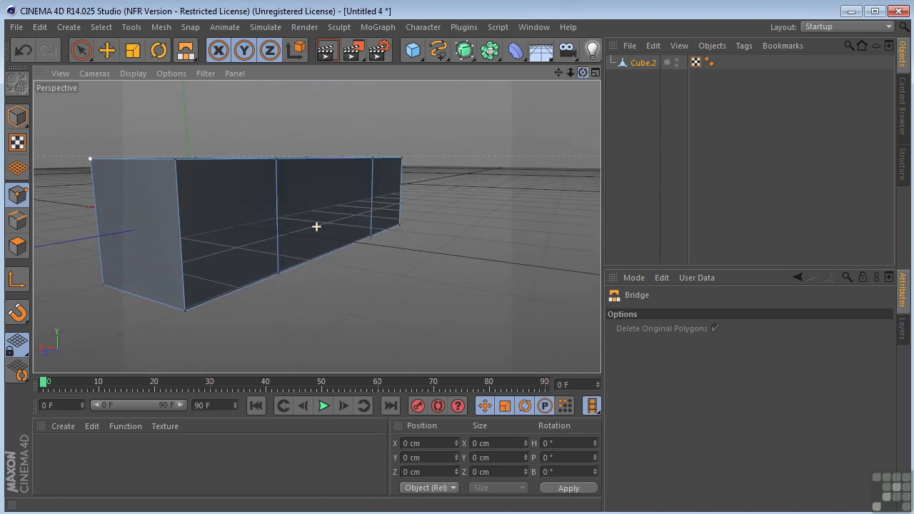
- Delete the merged, bridged object from the scene
left_click_drag(558, 75, 564, 100)
key("Delete")
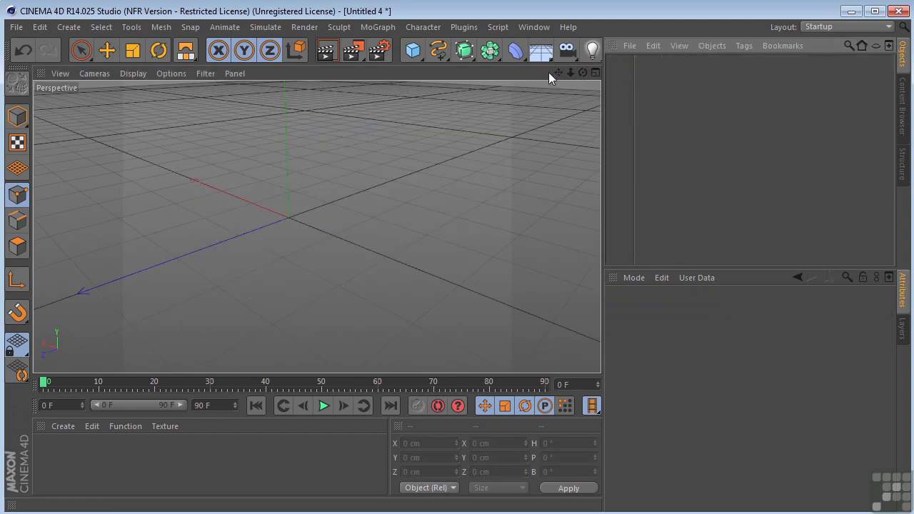
- In model mode, place a new cube farther back along the Z axis and add another cube at the origin
left_click(413, 50)
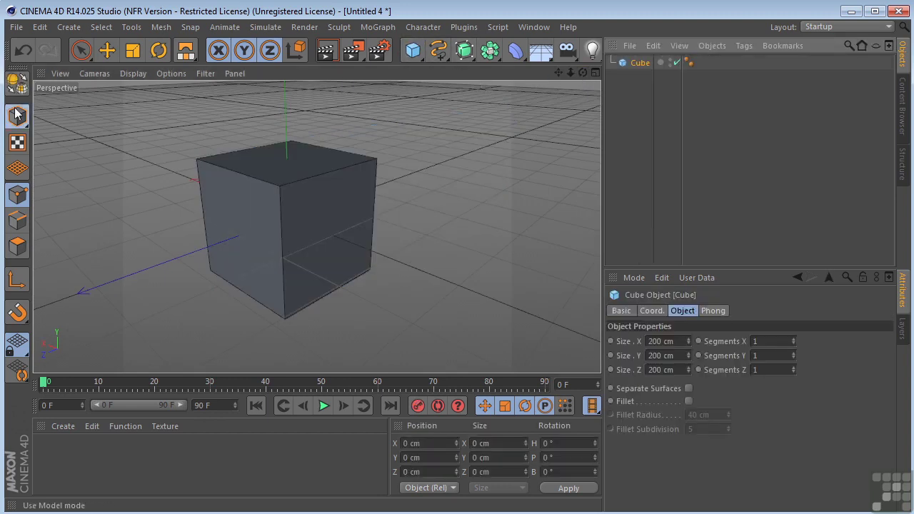
left_click(17, 116)
key("e")
left_click_drag(224, 240, 406, 176)
left_click(413, 50)
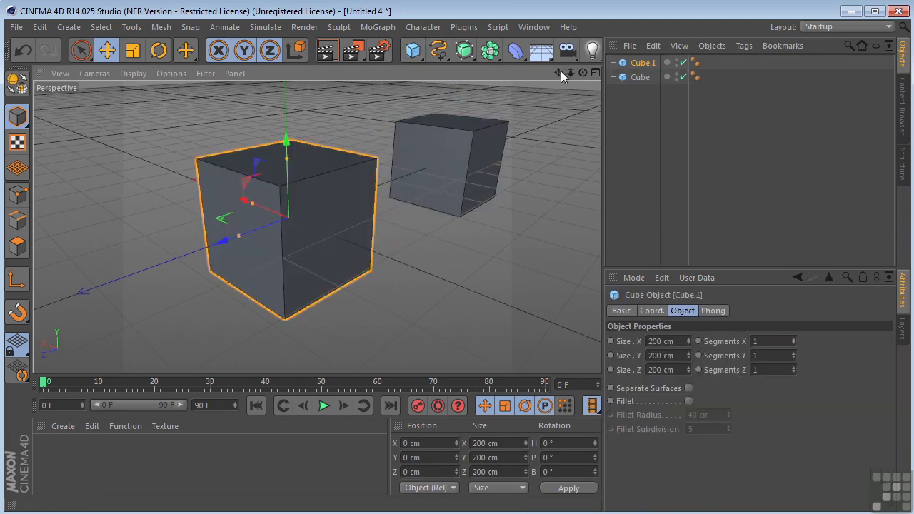
- Select both cubes and convert them into editable polygon objects
left_click_drag(561, 71, 578, 75)
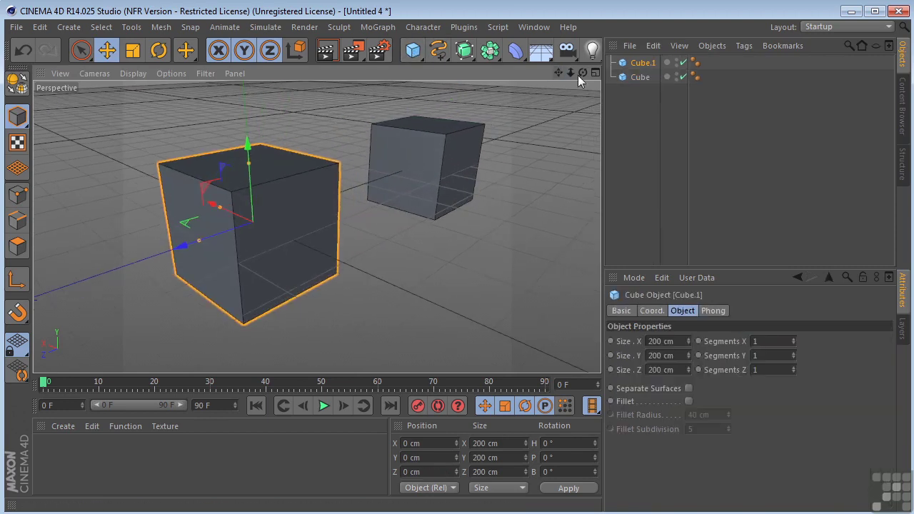
left_click(641, 77, "shift")
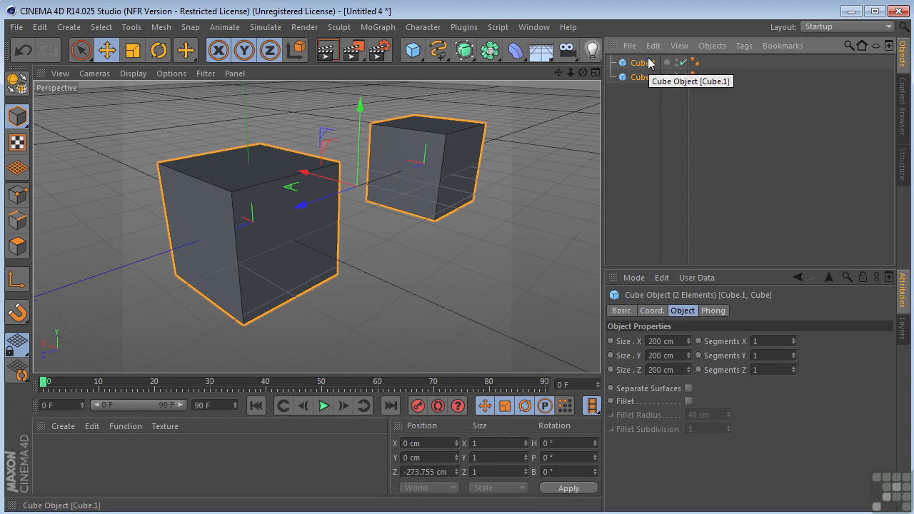
key("c")
- In polygon mode, use Live Selection to delete the inner polygons of both cubes that face each other
left_click(17, 246)
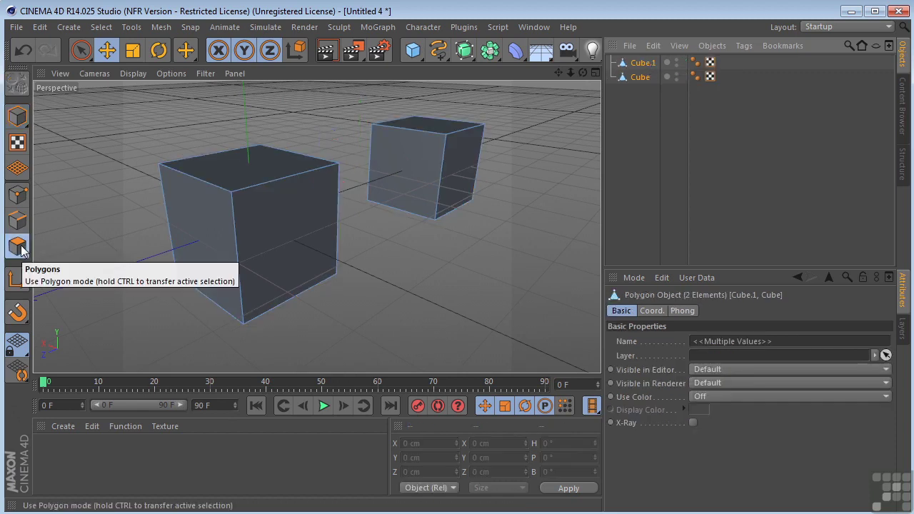
left_click(89, 50)
left_click(137, 75)
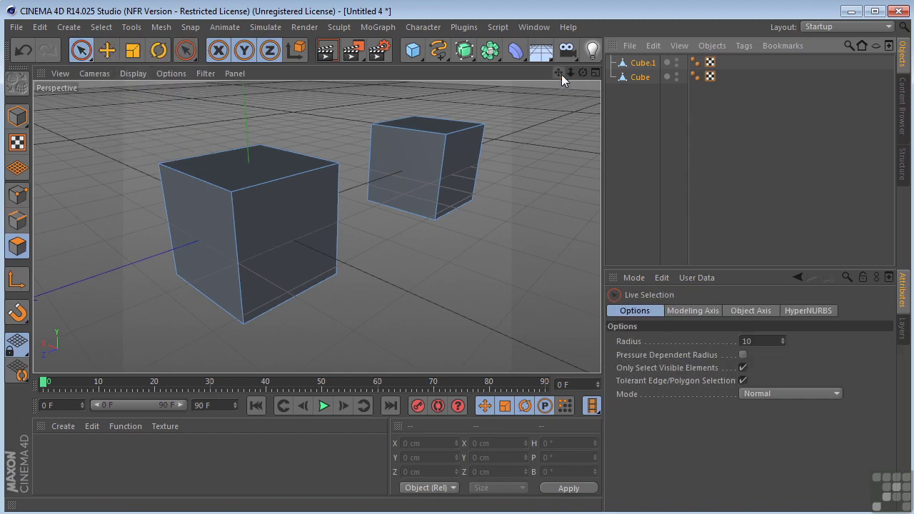
left_click_drag(561, 74, 314, 228)
left_click(376, 183)
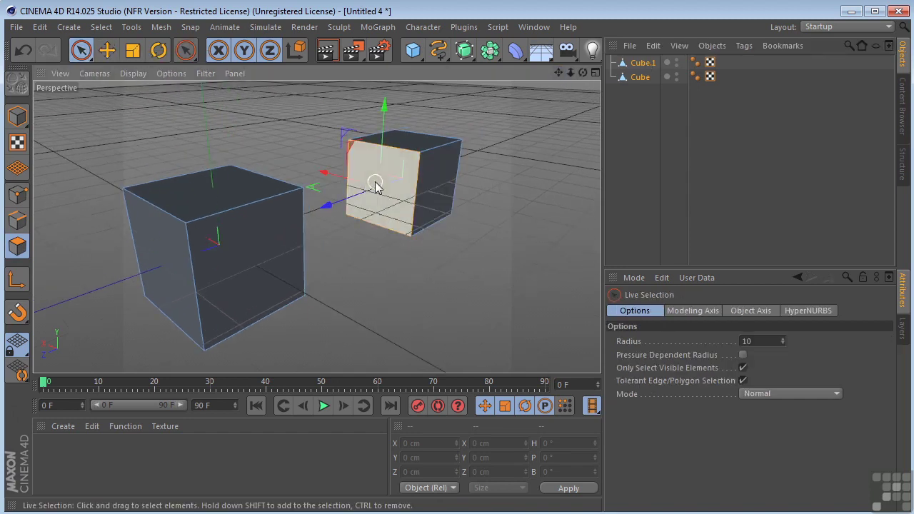
key("Delete")
left_click_drag(583, 72, 316, 226)
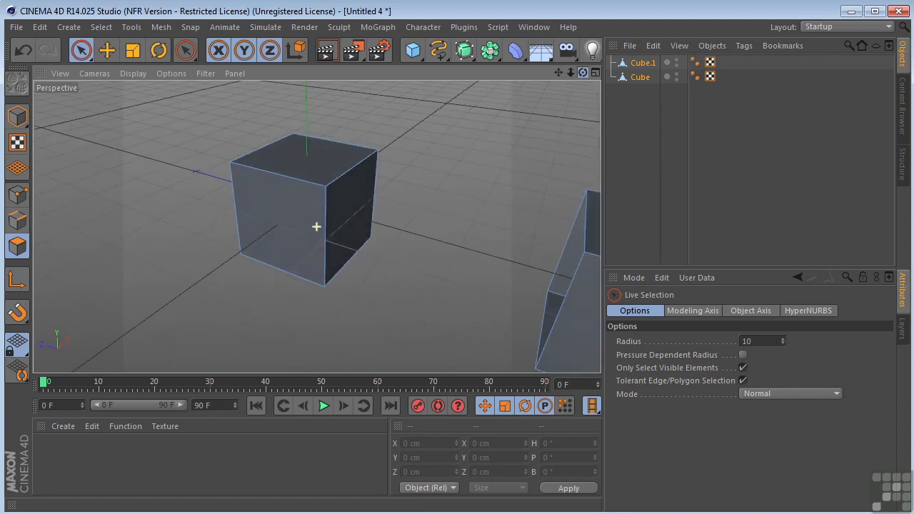
left_click(358, 216)
key("Delete")
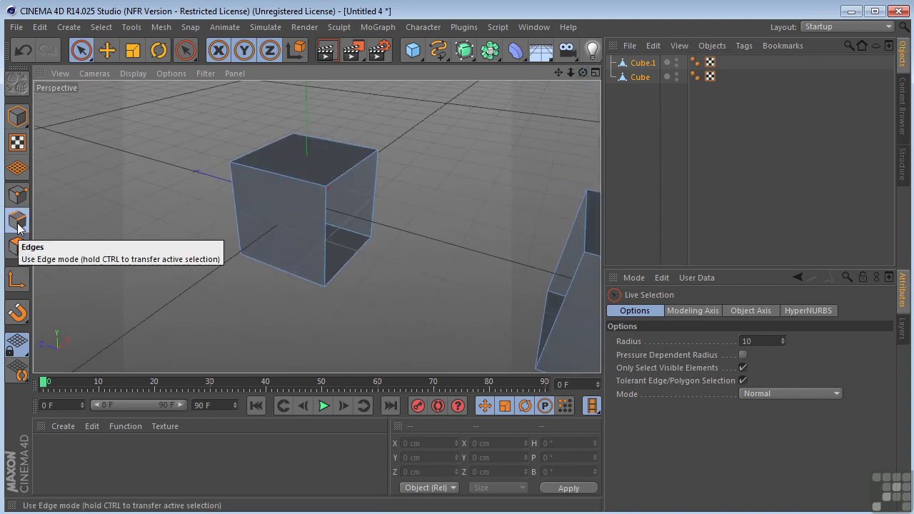
- Switch to edge mode and activate the Bridge tool
left_click(17, 223)
mouse_move(567, 83)
left_mouse_down()
mouse_move(317, 224)
mouse_move(576, 70)
mouse_move(317, 227)
mouse_move(582, 74)
left_mouse_up()
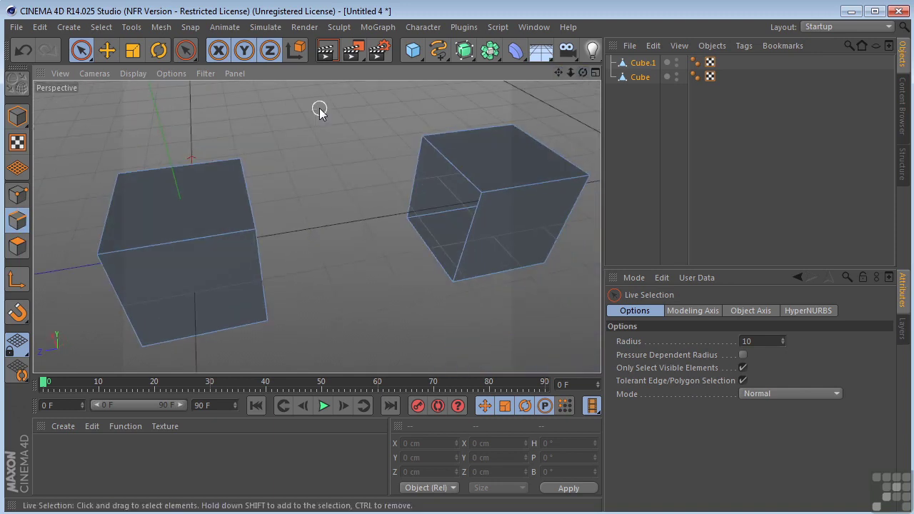
right_click(340, 92)
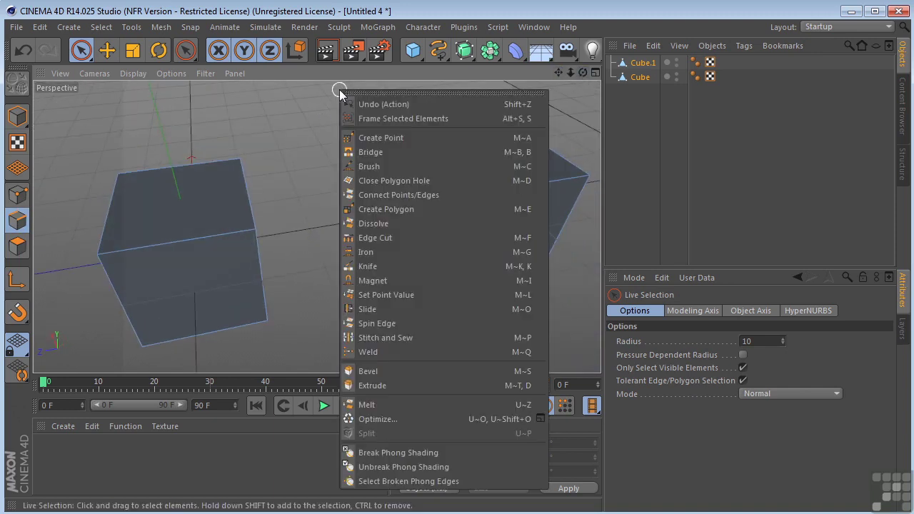
left_click(377, 153)
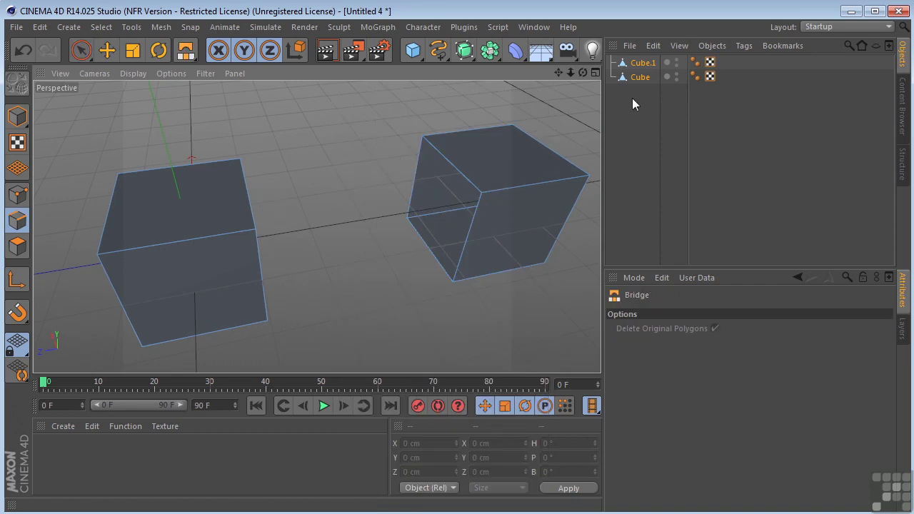
- Merge the two open cubes into a single object with Connect Objects + Delete
left_click_drag(635, 92, 650, 55)
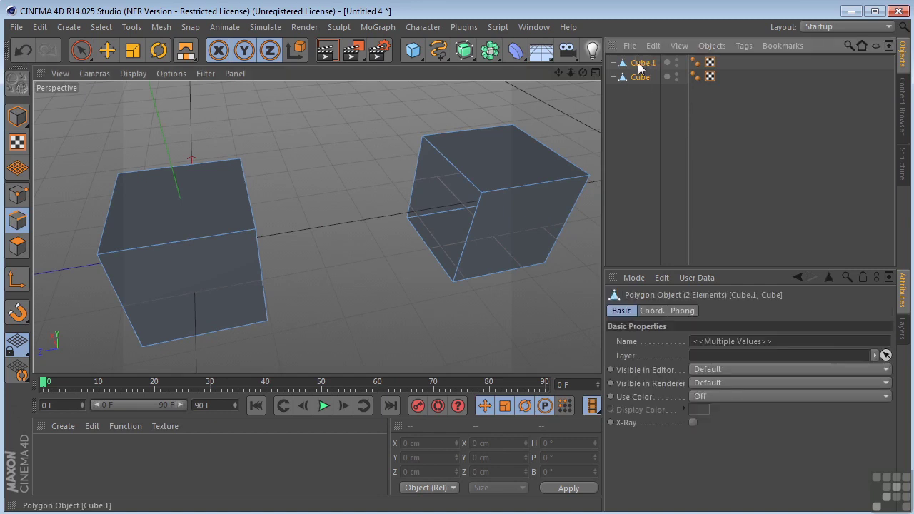
right_click(639, 64)
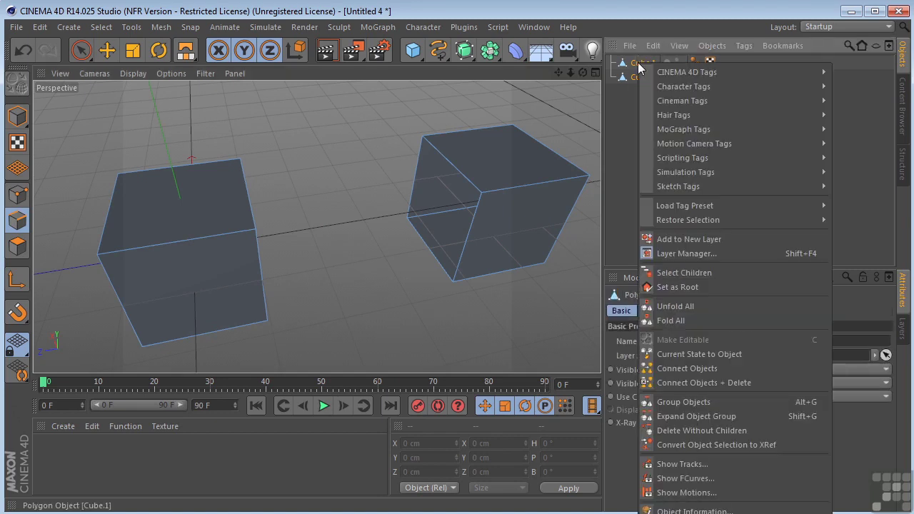
left_click(663, 382)
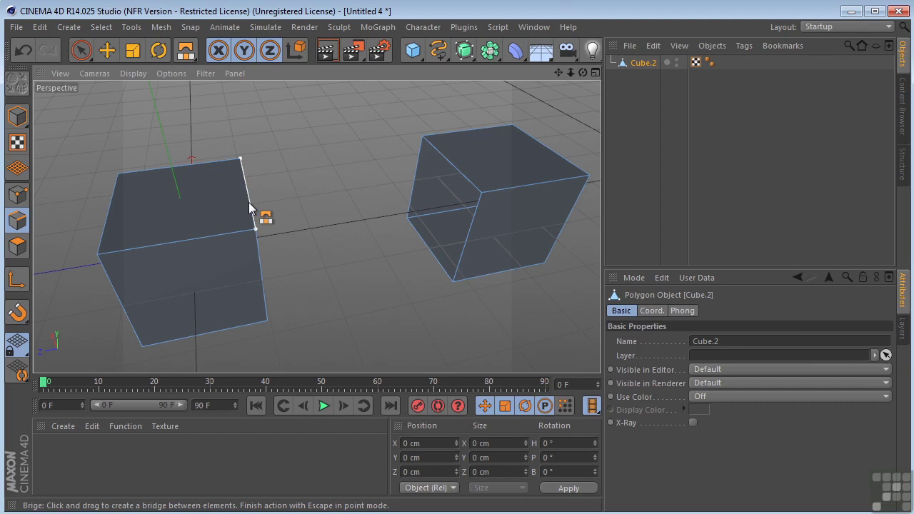
- Bridge the facing top edges of the two cubes, and bridge the facing vertical edges along the near side
left_click_drag(249, 208, 451, 177)
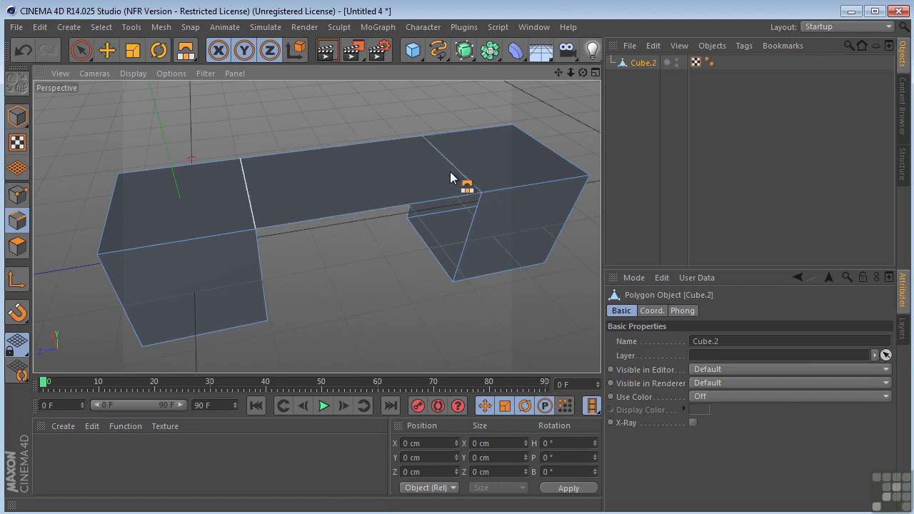
left_click_drag(583, 72, 316, 228)
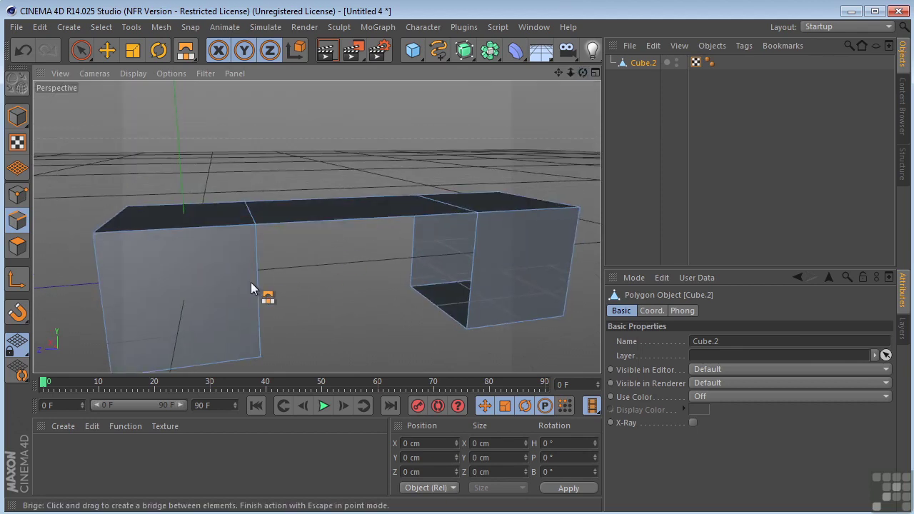
left_click_drag(290, 282, 470, 256)
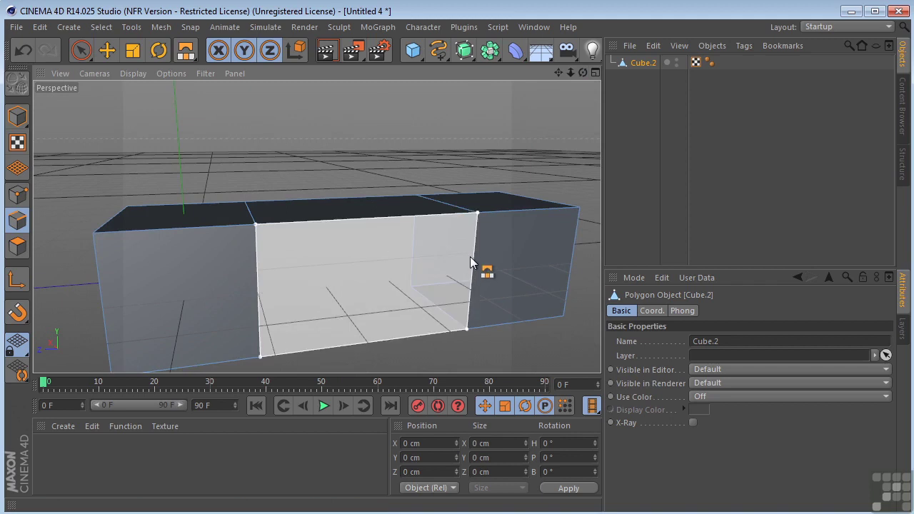
- Bridge the facing vertical edges on the opposite long side and the facing bottom edges to close the middle section
left_click_drag(583, 72, 316, 227)
left_click_drag(571, 73, 317, 226)
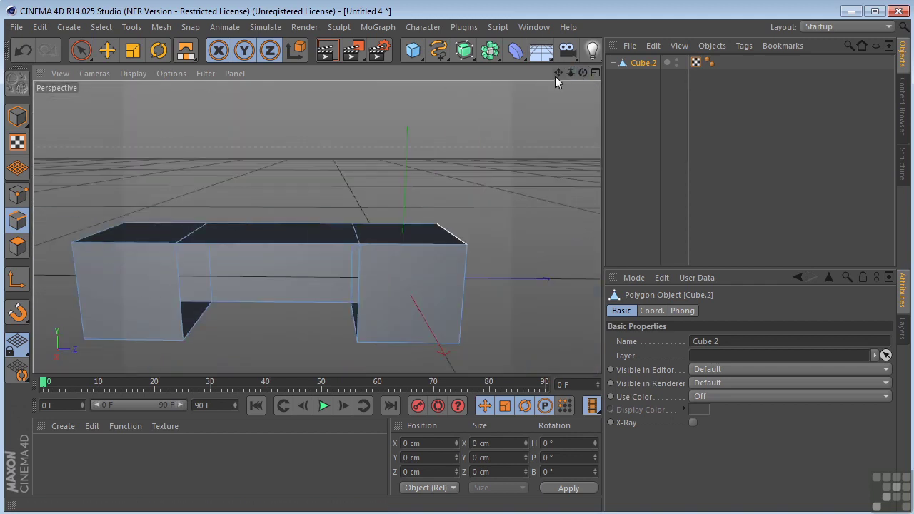
left_click_drag(559, 72, 316, 226)
left_click_drag(583, 73, 316, 227)
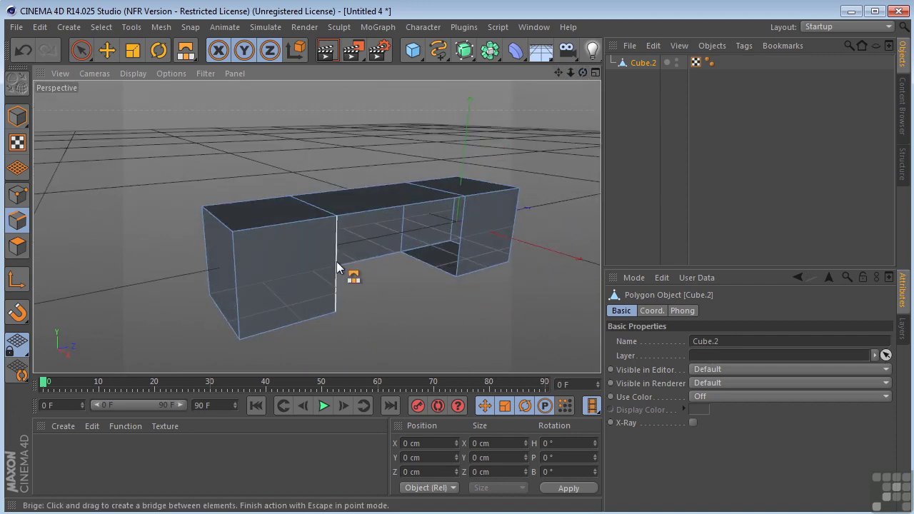
left_click_drag(339, 266, 474, 226)
left_click_drag(583, 73, 513, 2)
left_click_drag(278, 226, 476, 266)
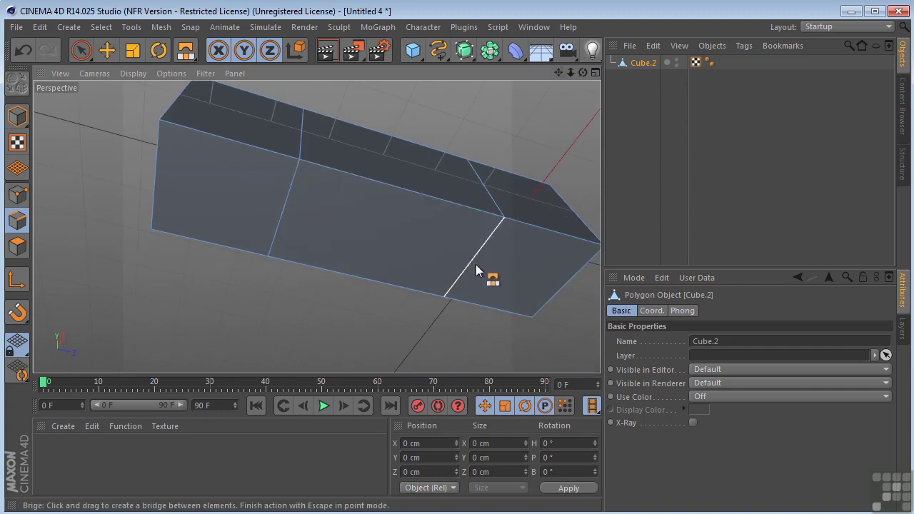
- Delete the edge-bridged object from the scene
left_click_drag(558, 73, 566, 129)
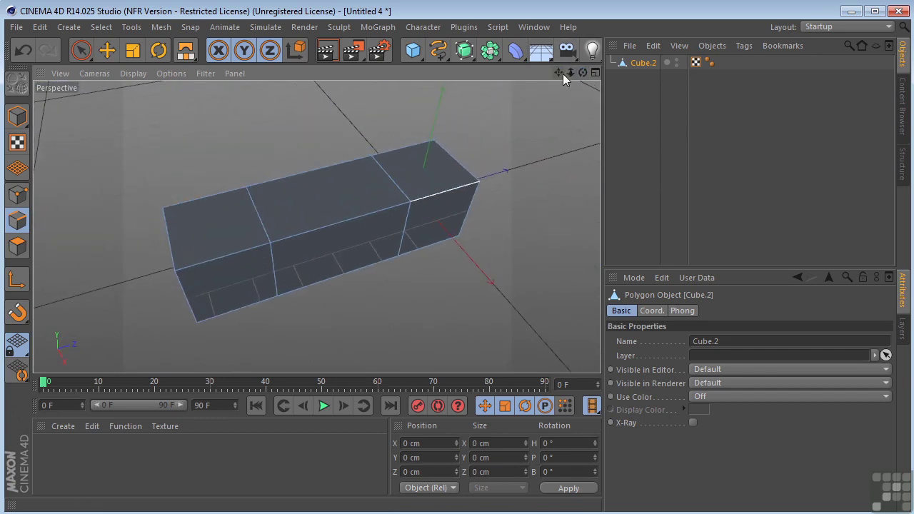
left_click_drag(583, 72, 317, 227)
key("Delete")
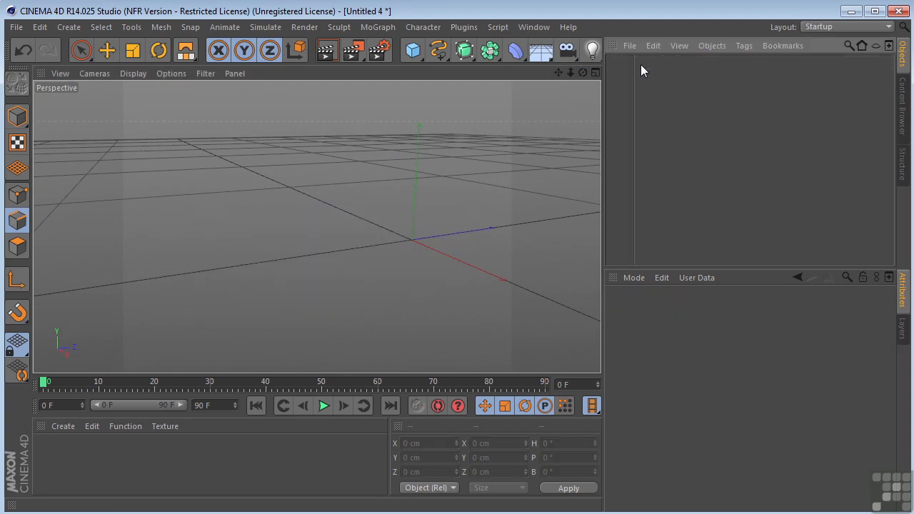
- Add a cube, move it away from the origin along the Z axis in model mode, and add a second cube at the origin
left_click(413, 50)
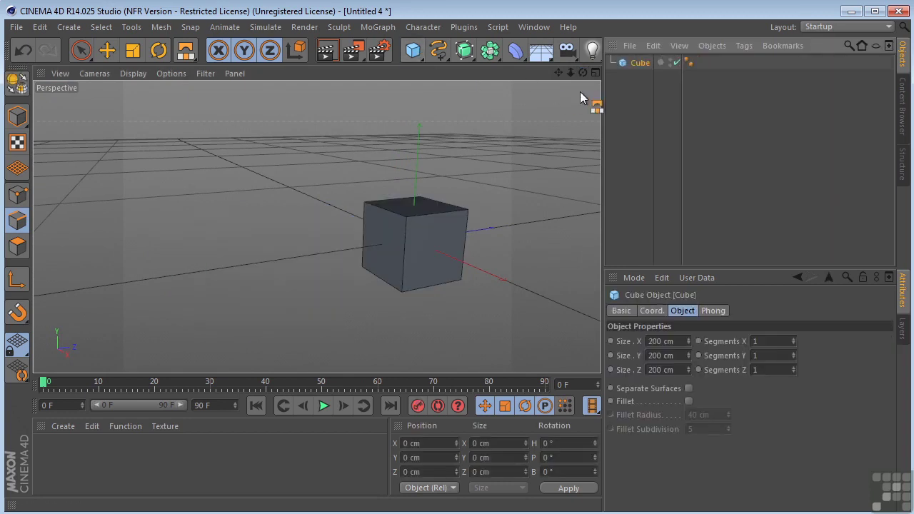
left_click(17, 116)
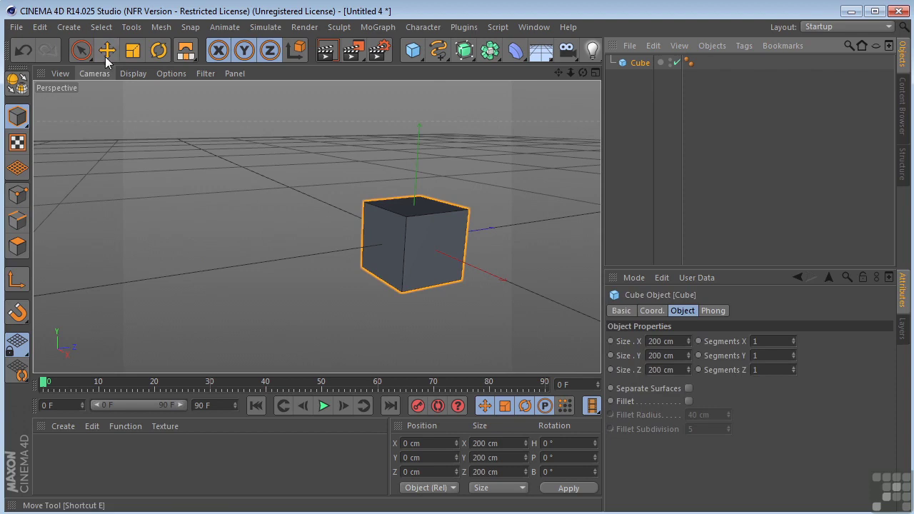
left_click(106, 52)
left_click_drag(465, 235, 568, 201)
left_click(413, 50)
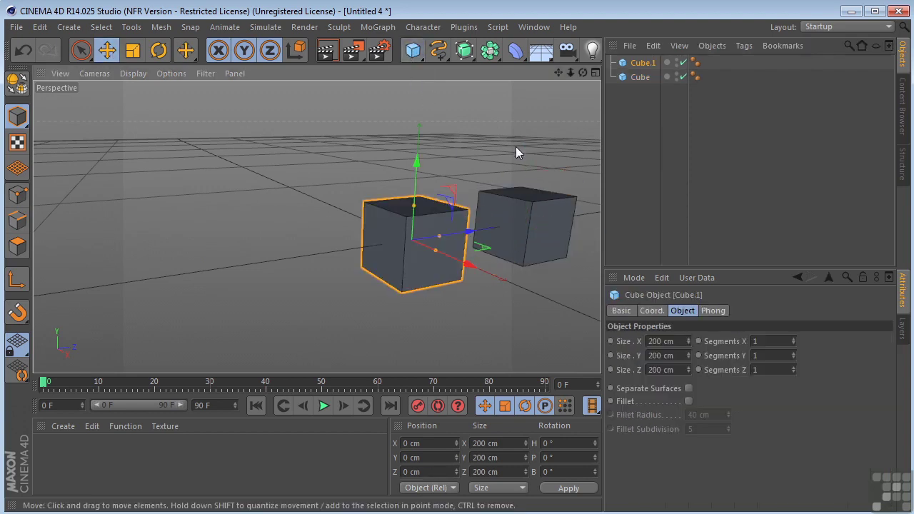
- Make both new cubes editable and merge them into one object with Connect Objects + Delete
mouse_move(559, 73)
left_mouse_down()
mouse_move(493, 91)
mouse_move(608, 75)
mouse_move(561, 75)
left_mouse_up()
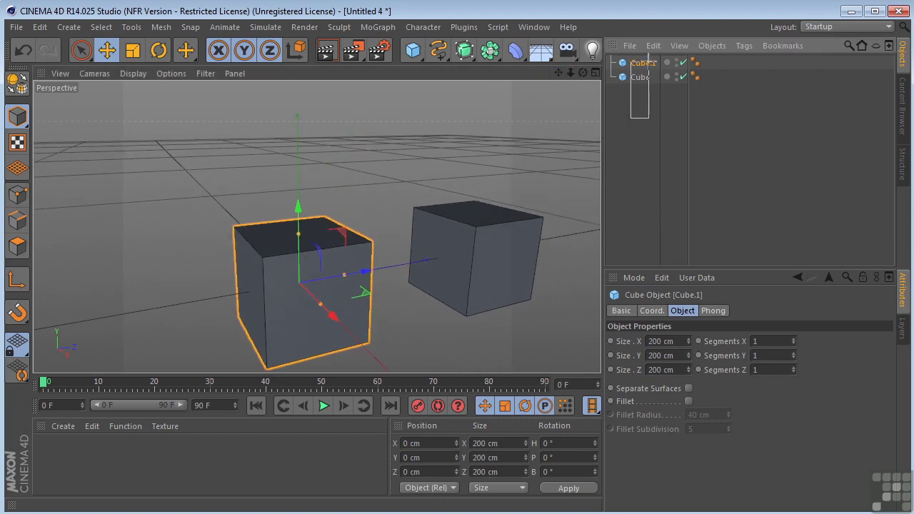
left_click(640, 77, "ctrl")
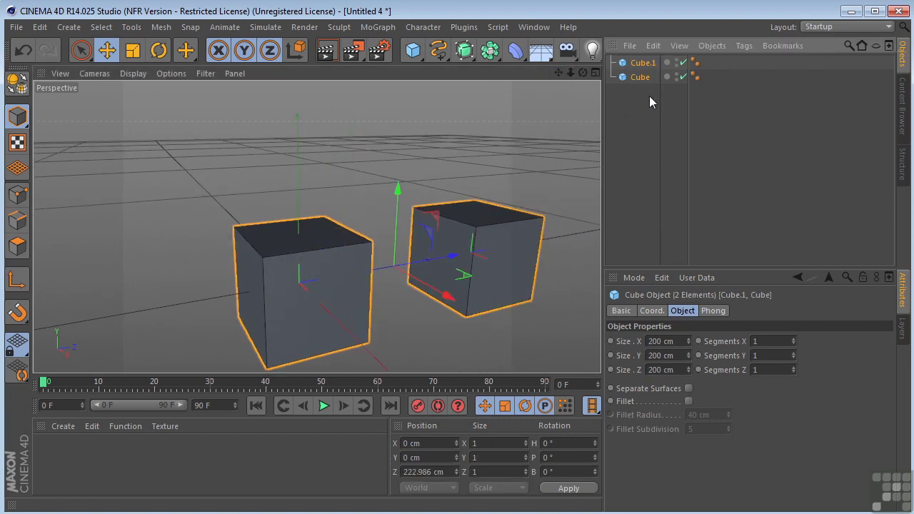
key("c")
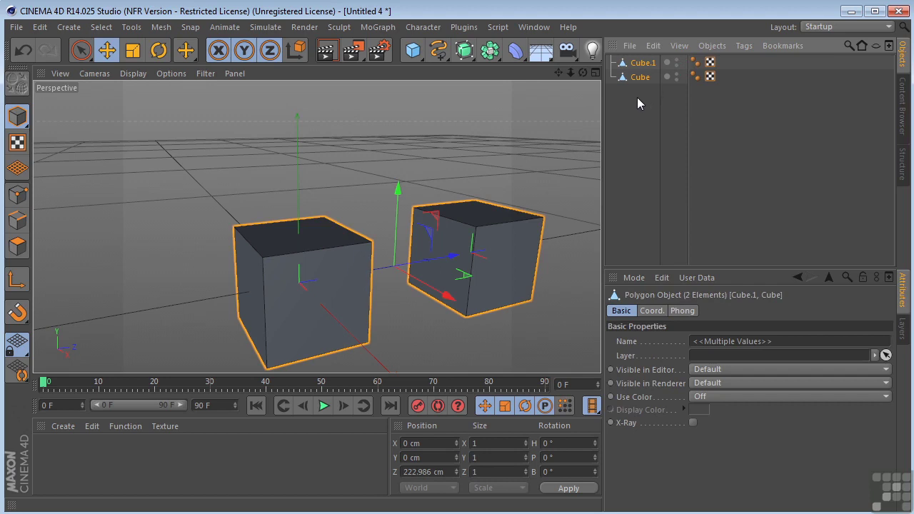
right_click(649, 65)
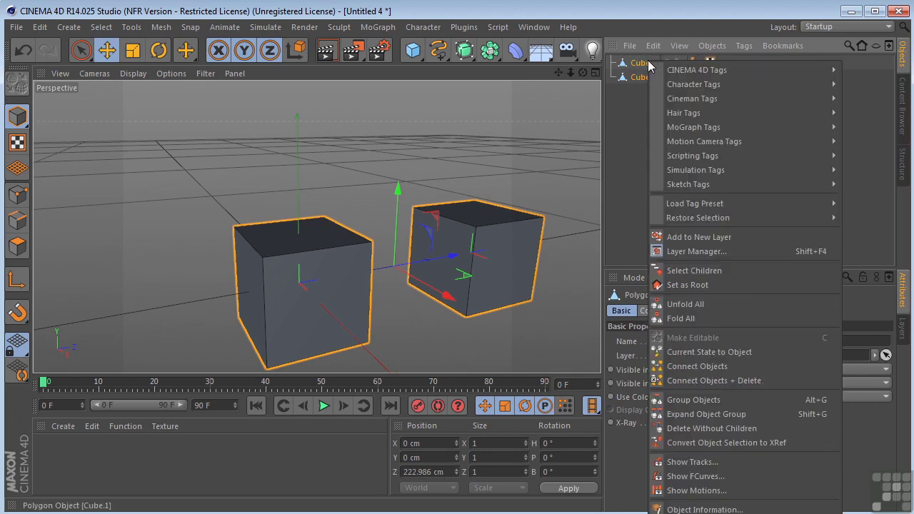
left_click(703, 381)
middle_click_drag(341, 223, 305, 227, "alt")
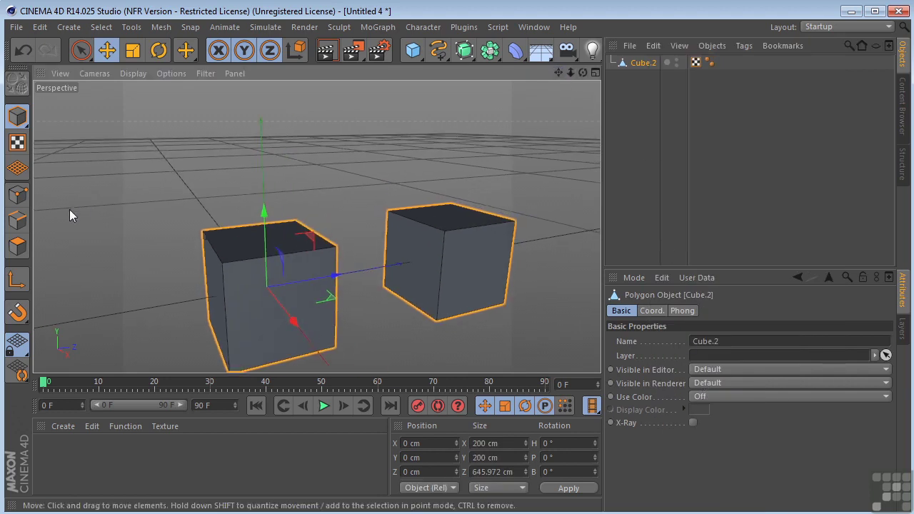
- In polygon mode, select the two inner polygons of the cubes that face each other
left_click(17, 247)
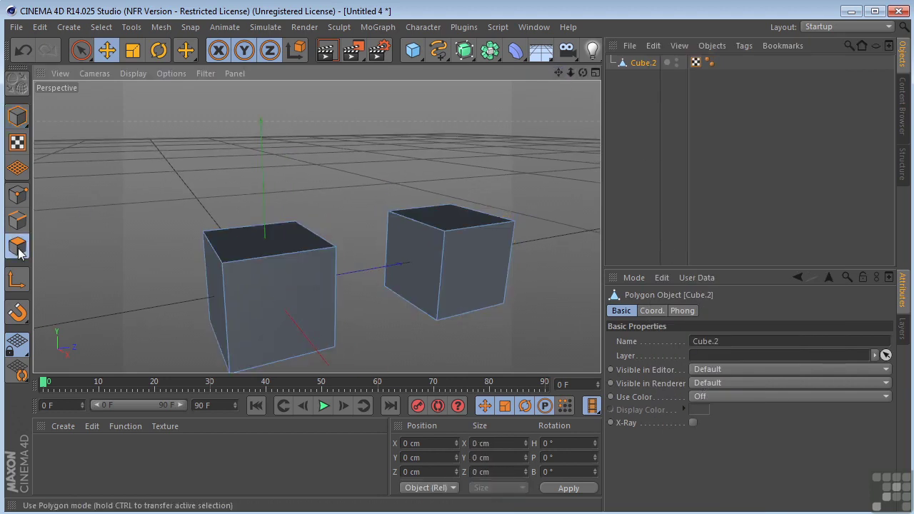
left_click(418, 255)
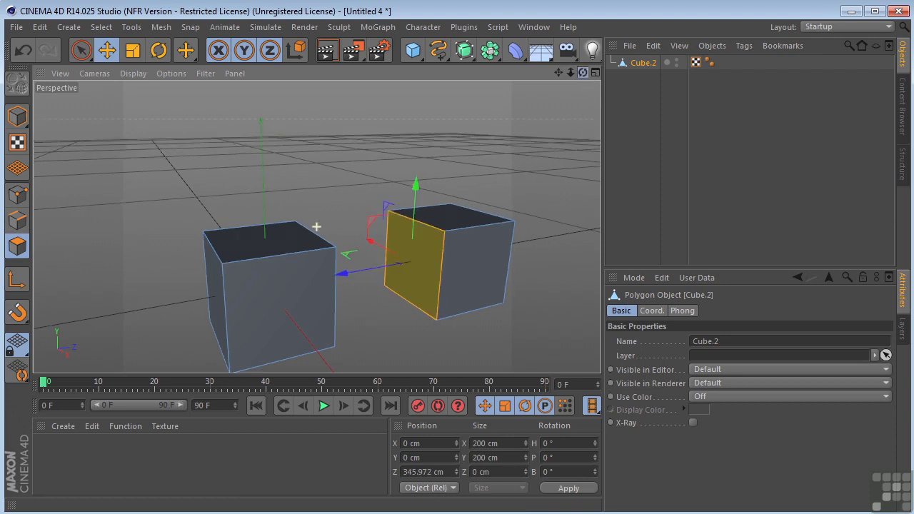
left_click_drag(583, 72, 501, 79)
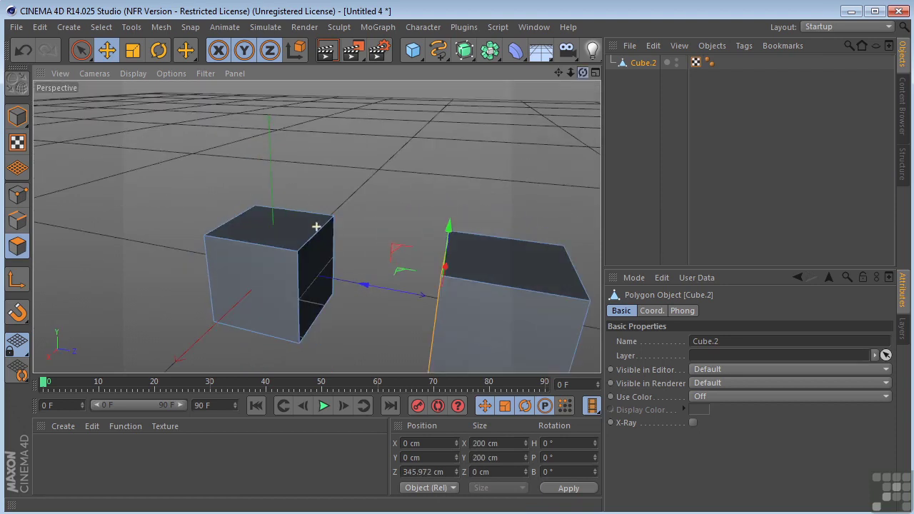
left_click(310, 273)
left_click_drag(557, 76, 422, 114)
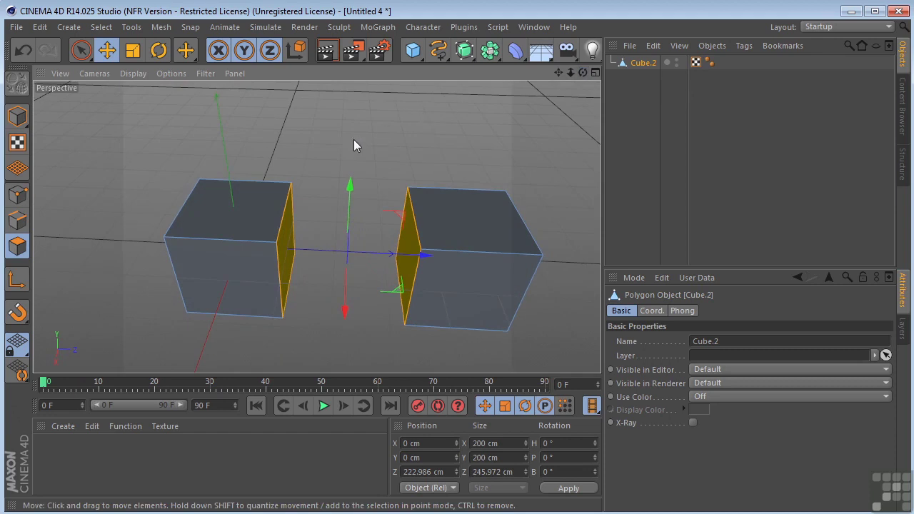
- Bridge the two selected facing polygons with Delete Original Polygons enabled
right_click(380, 87)
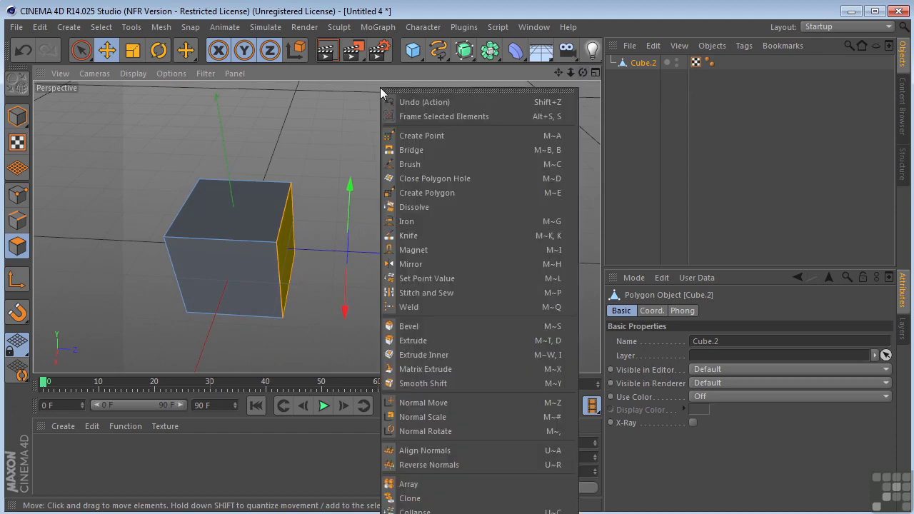
left_click(426, 149)
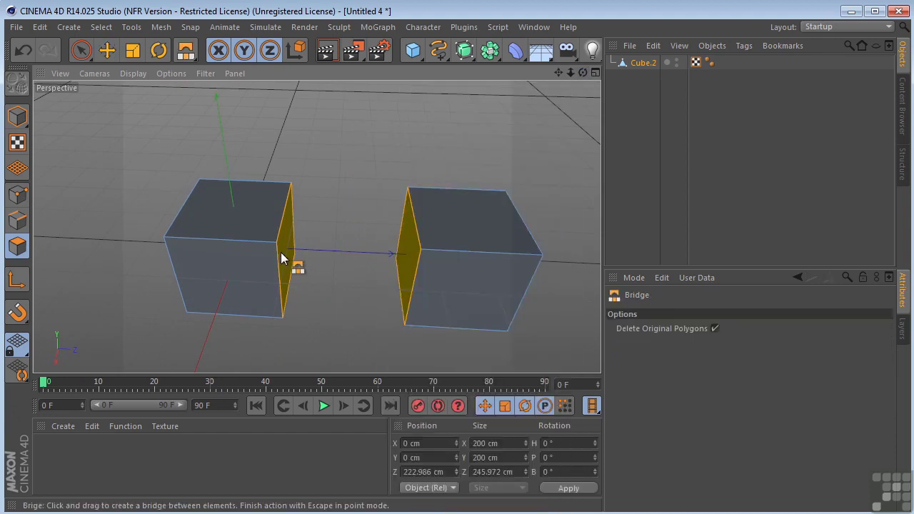
left_click_drag(282, 259, 424, 265)
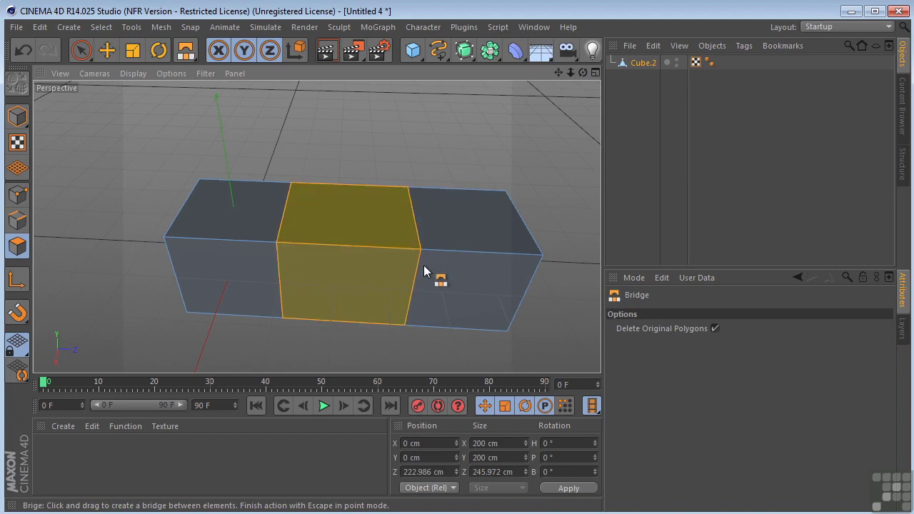
left_click_drag(583, 72, 558, 75)
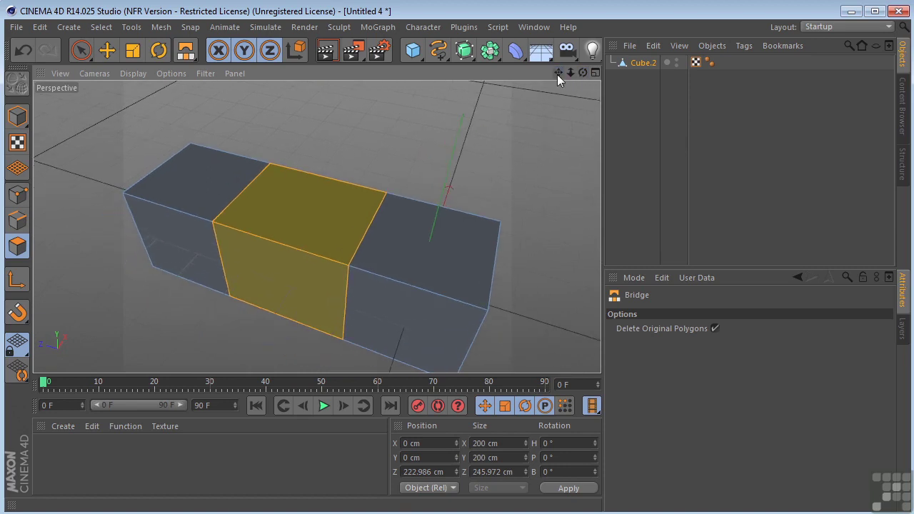